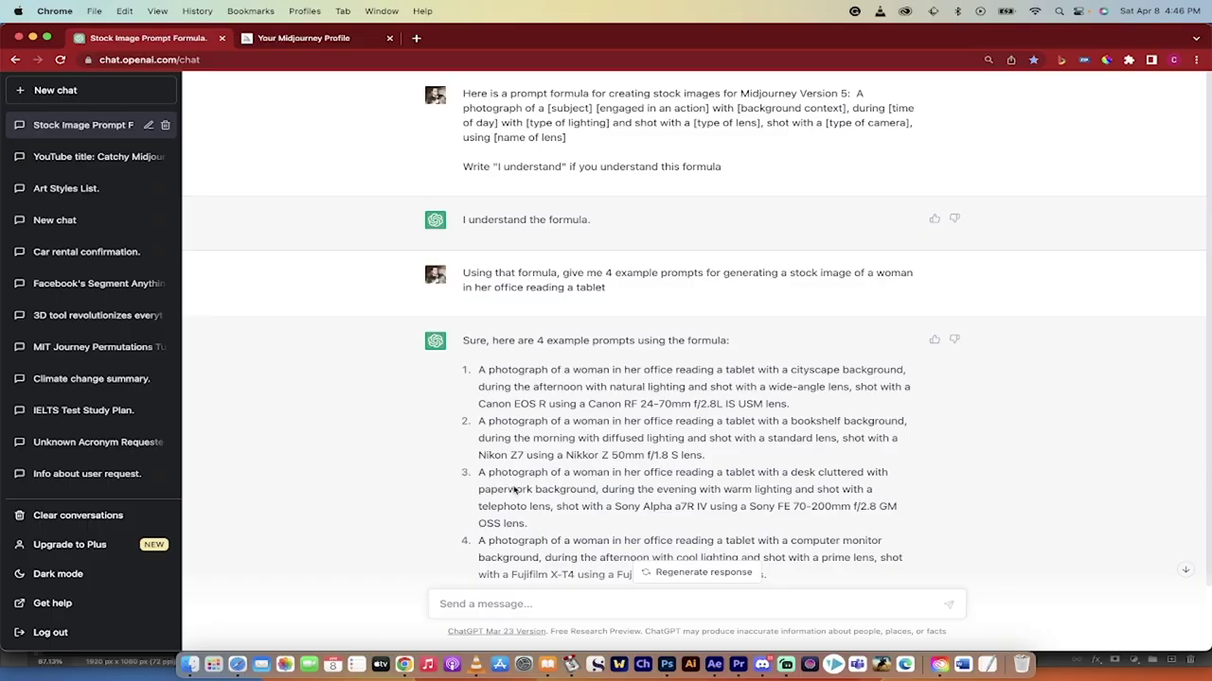
# Scroll back to the Midjourney stock-image prompt formula message and select its full text
pyautogui.scroll(-2, 594, 455)
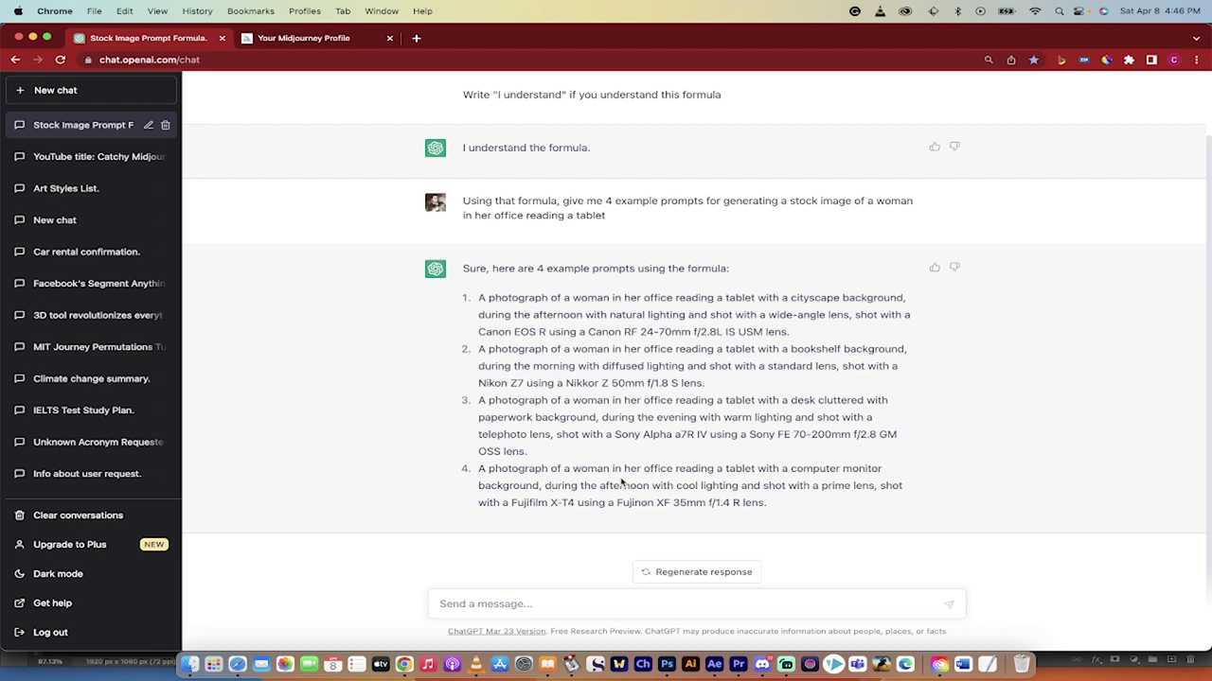
pyautogui.scroll(2, 634, 374)
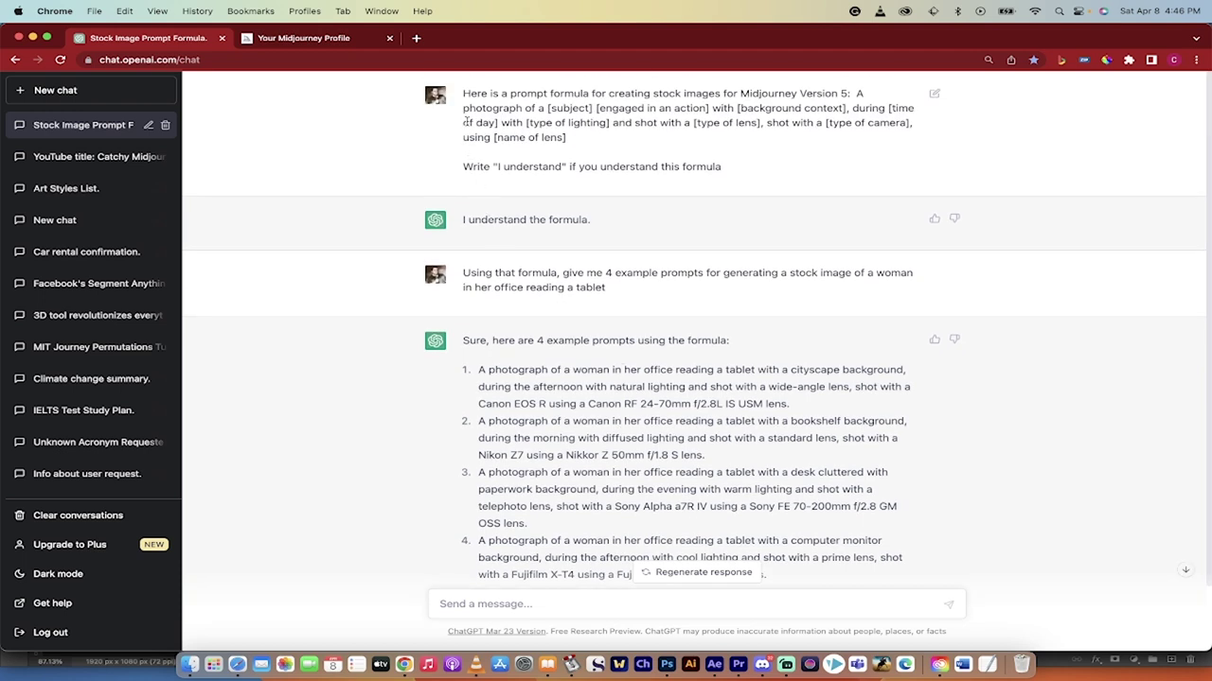
pyautogui.moveTo(463, 97); pyautogui.dragTo(725, 171)
pyautogui.press('super+c')
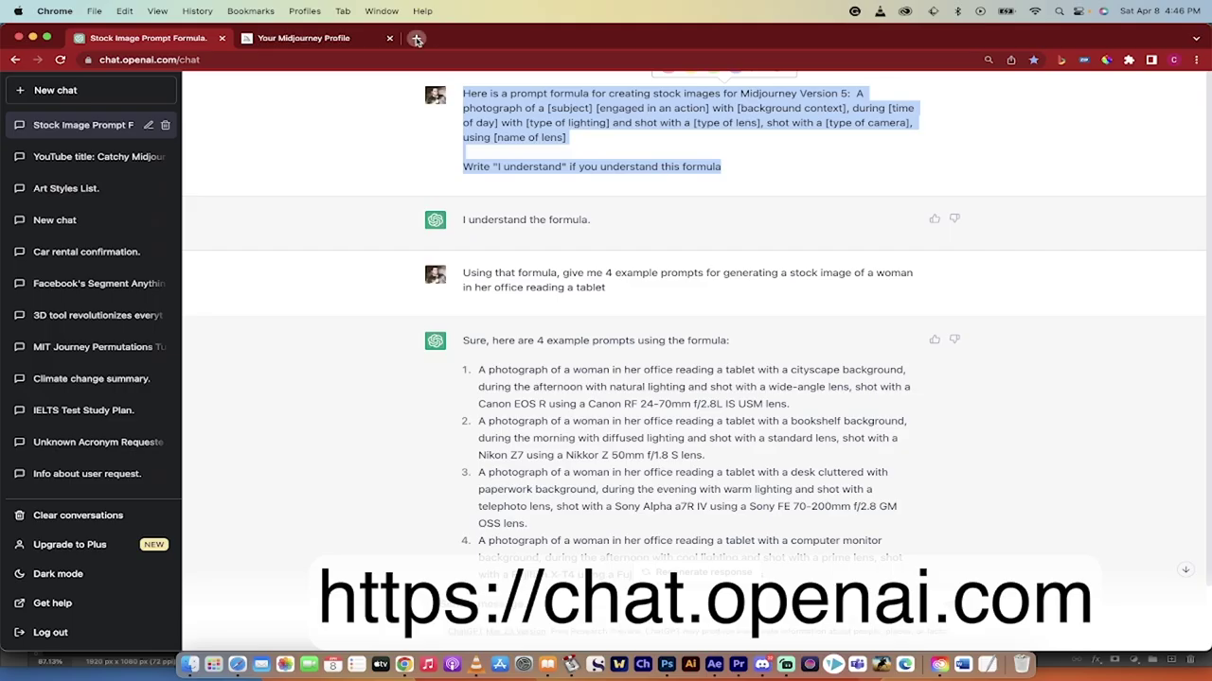
# Open chat.openai.com in a new browser tab
pyautogui.click(414, 38)
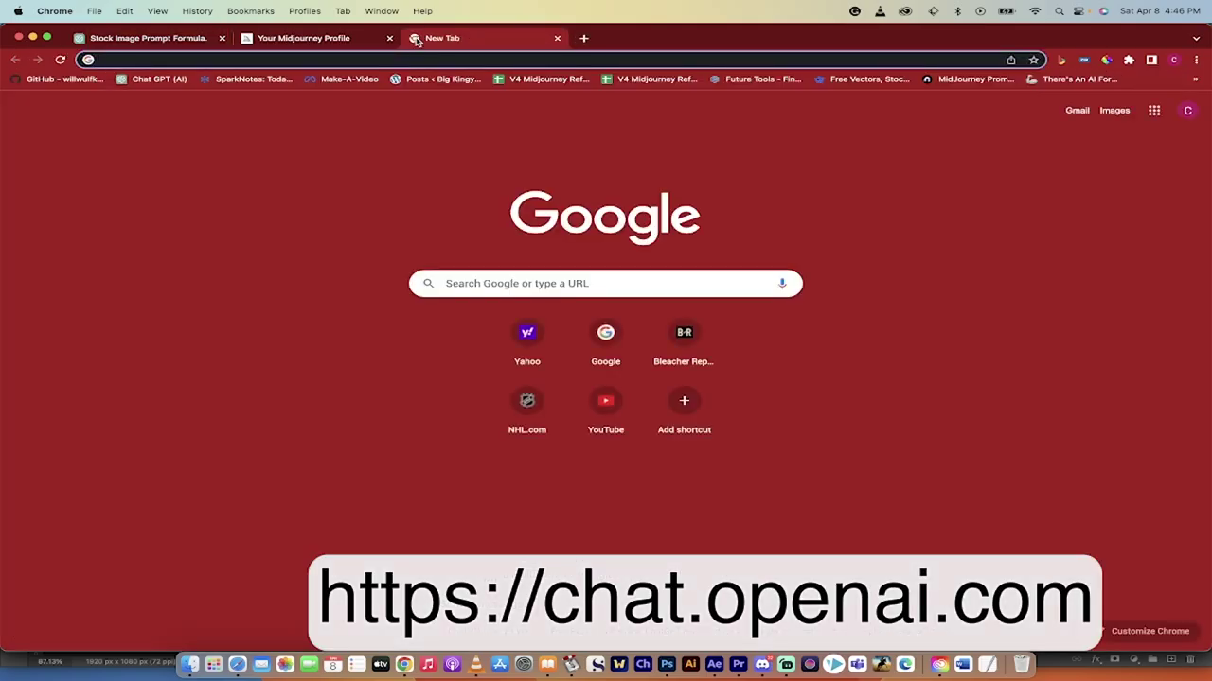
pyautogui.write('chat.op')
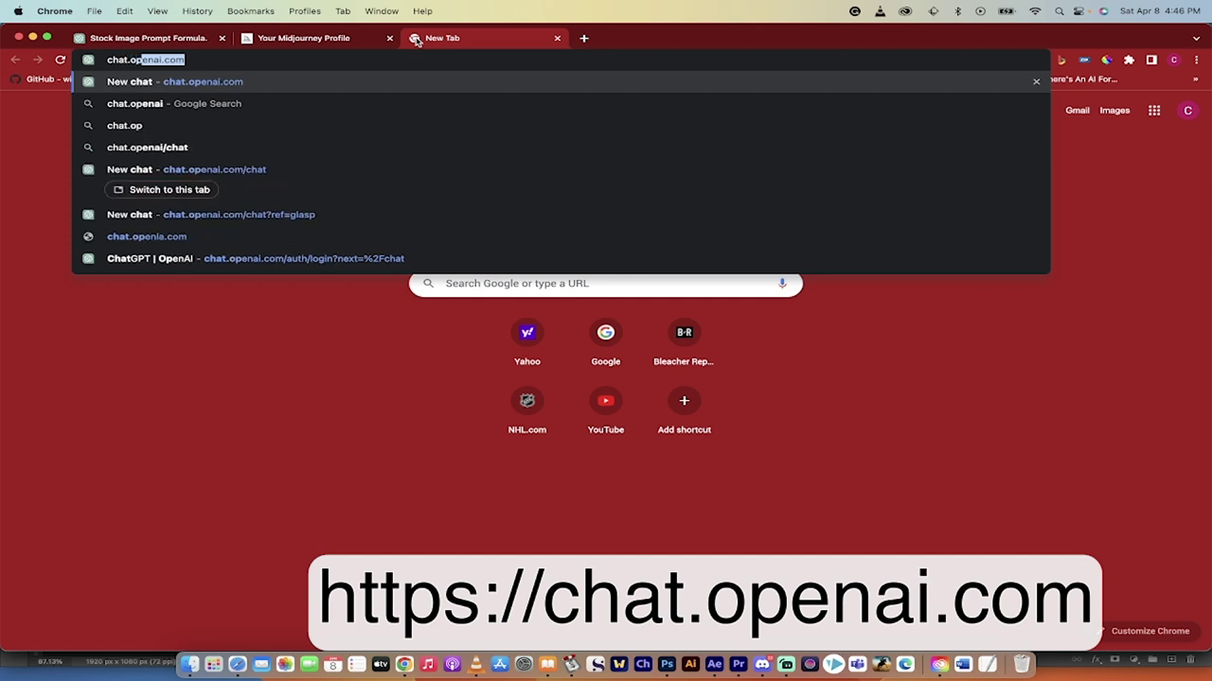
pyautogui.write('enai.com')
pyautogui.press('Return')
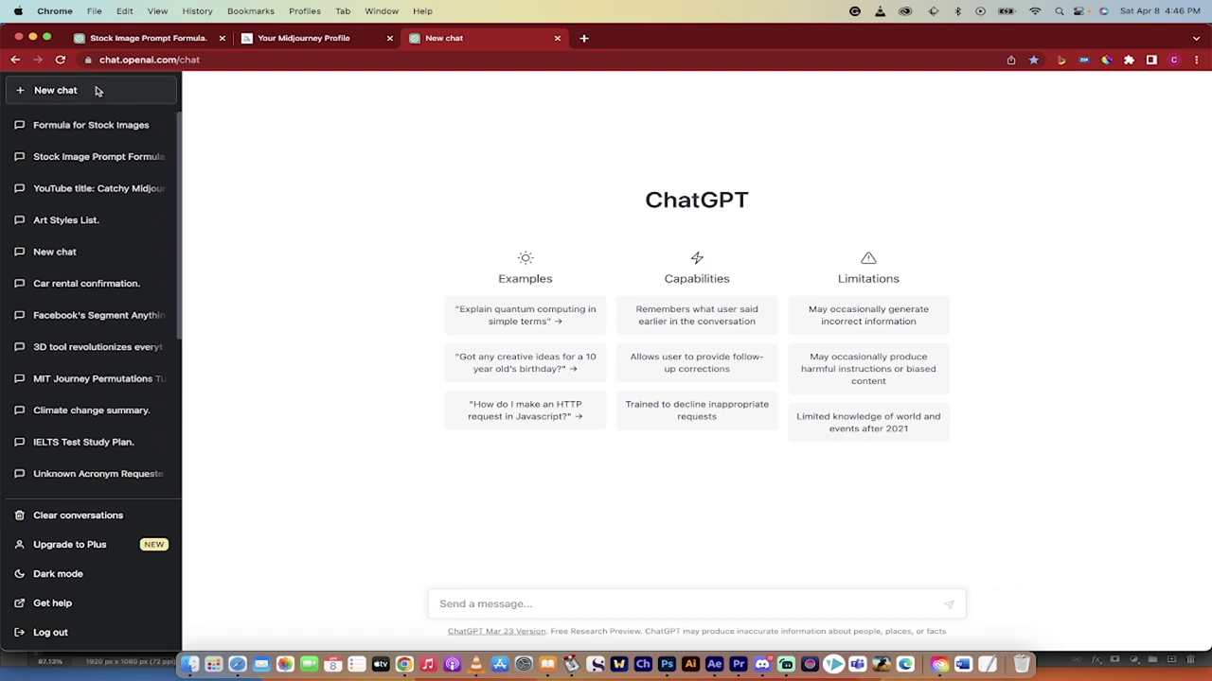
# Paste the copied Midjourney prompt formula into a new chat and send it
pyautogui.click(493, 600)
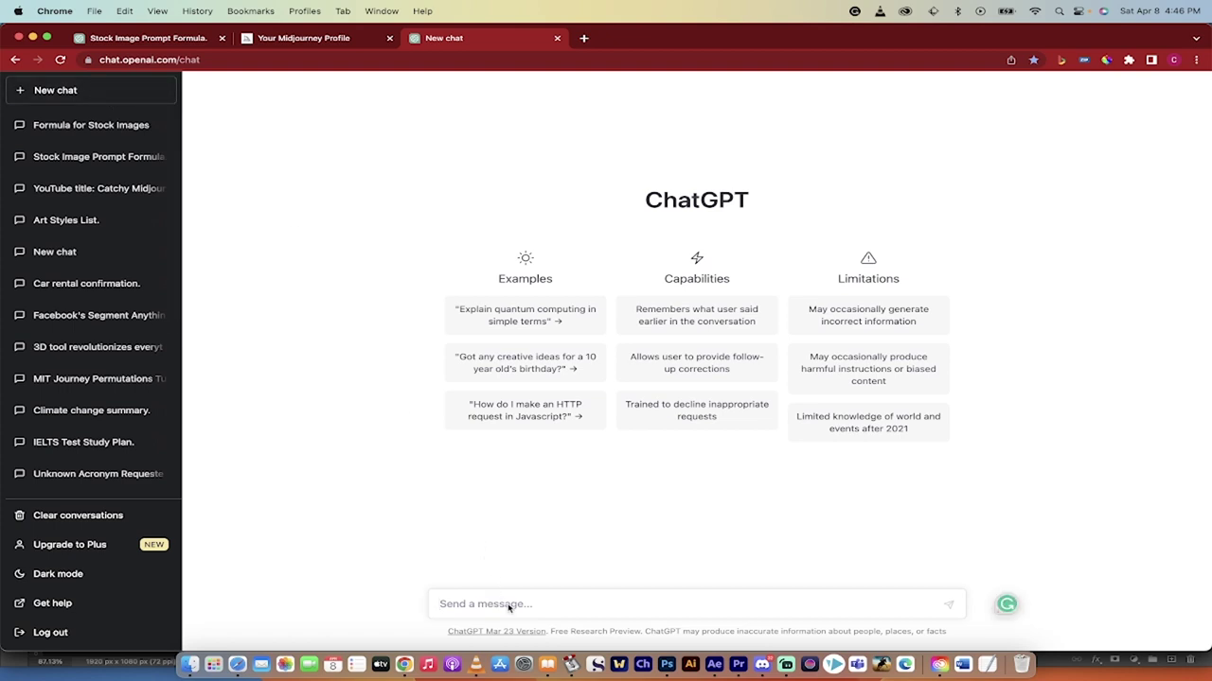
pyautogui.press('super+v')
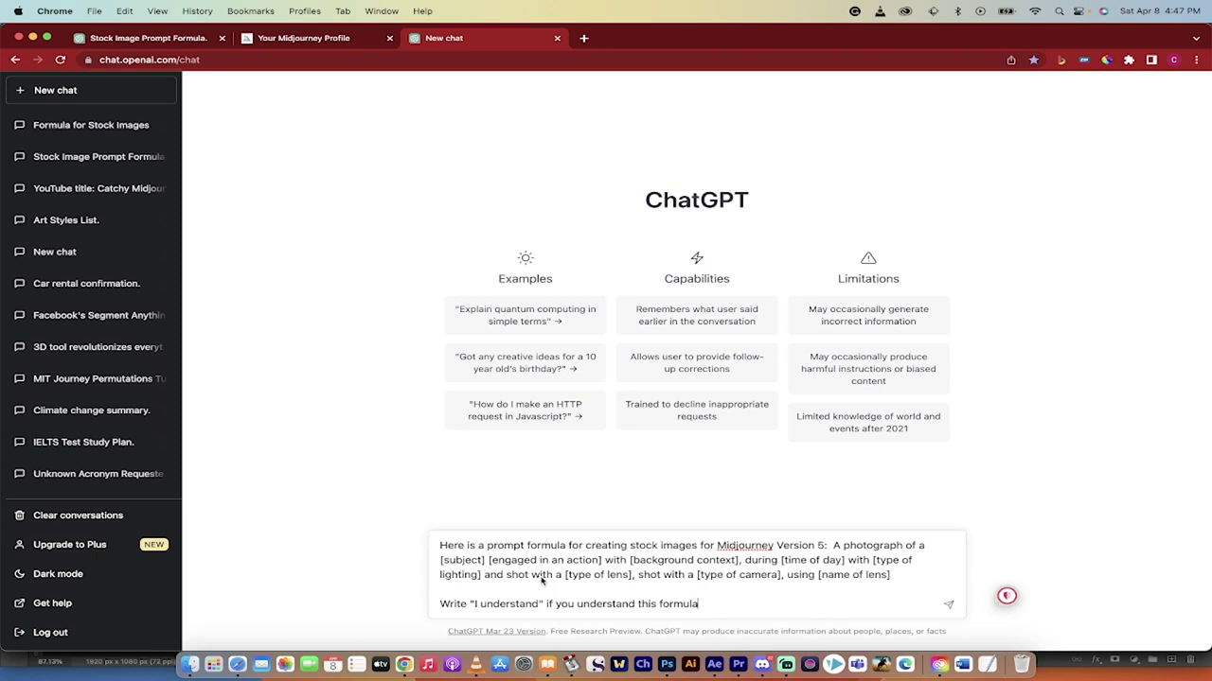
pyautogui.press('Return')
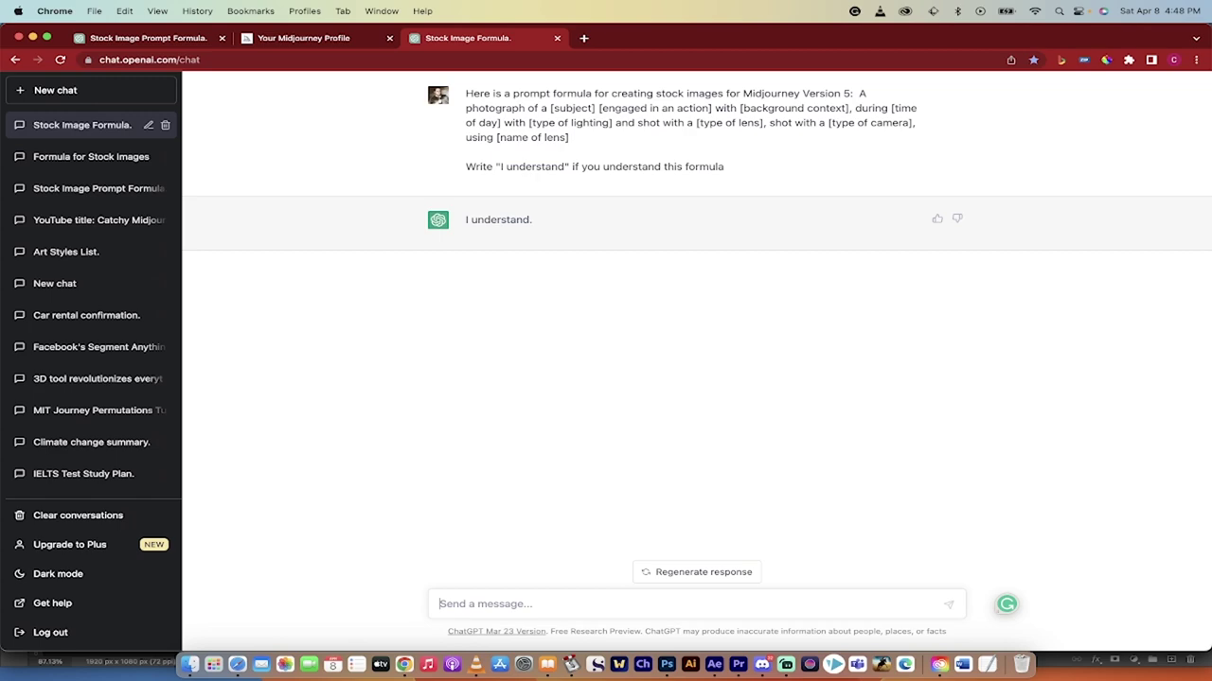
# Ask for five separate prompts of a woman working in an office, sitting in an office chair reading a tablet
pyautogui.write('Write a p')
pyautogui.press('BackSpace')
pyautogui.press('BackSpace')
pyautogui.press('BackSpace')
pyautogui.write('f')
pyautogui.write('ive prompts')
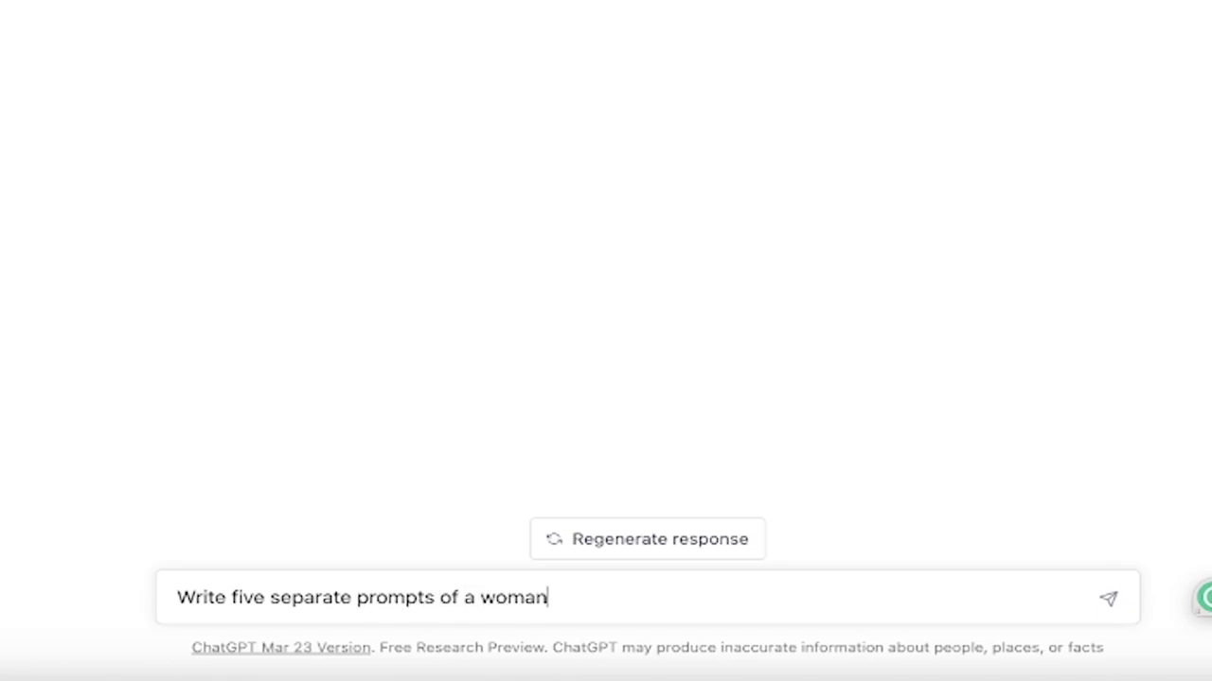
pyautogui.write('an office')
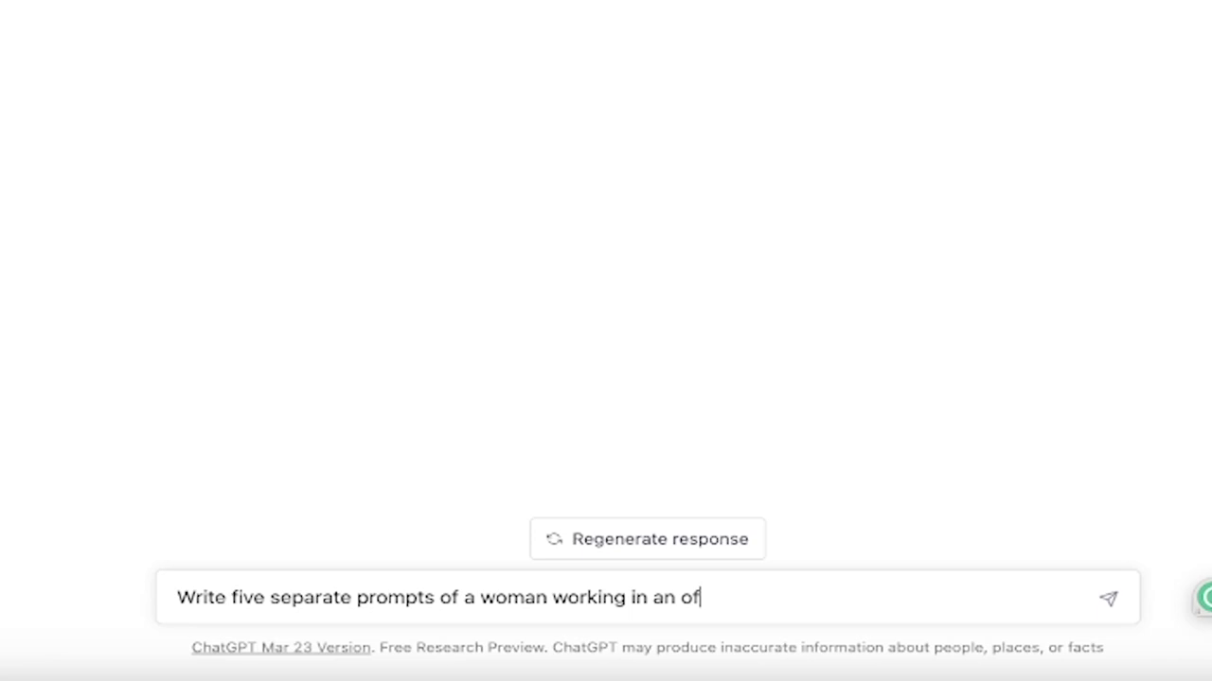
pyautogui.press('BackSpace')
pyautogui.write(', sitting in ano')
pyautogui.press('BackSpace')
pyautogui.press('BackSpace')
pyautogui.press('BackSpace')
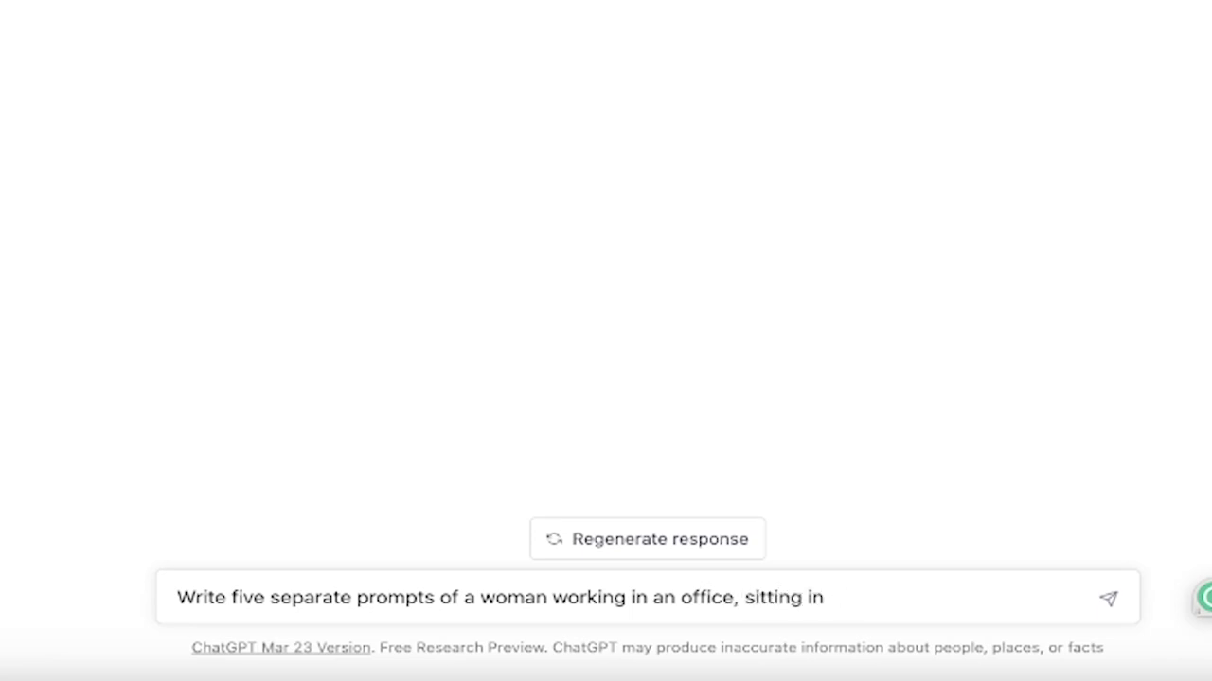
pyautogui.write('an office sh')
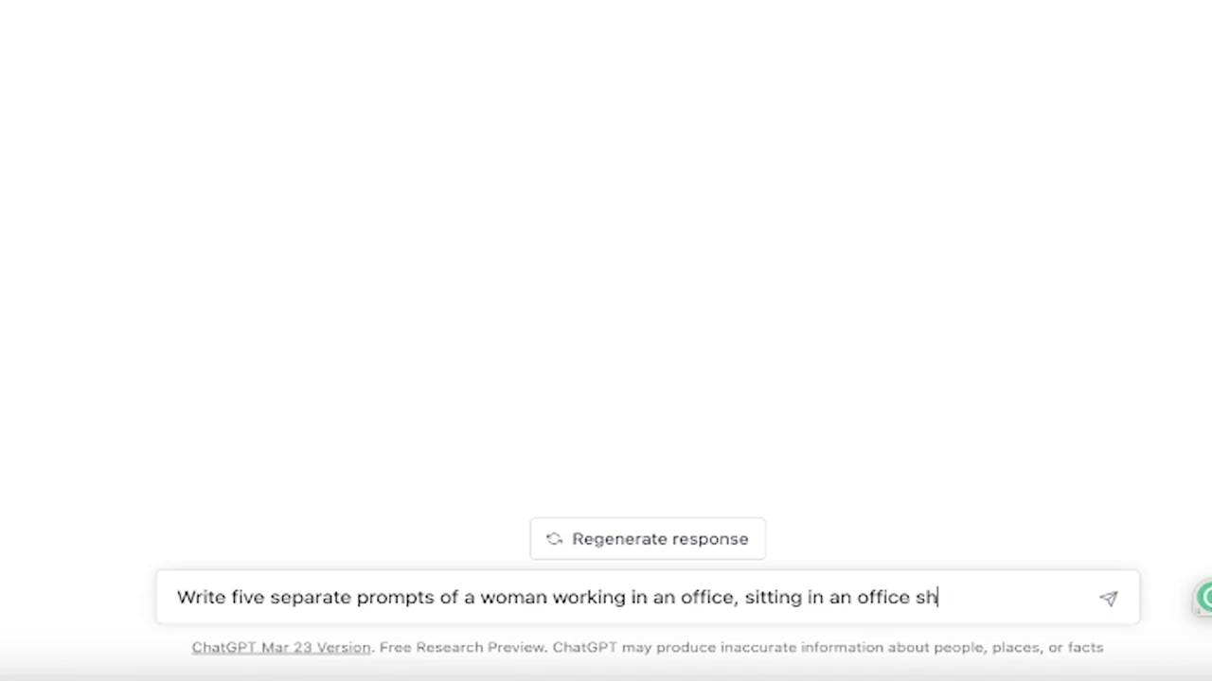
pyautogui.press('BackSpace')
pyautogui.press('BackSpace')
pyautogui.write('chair re')
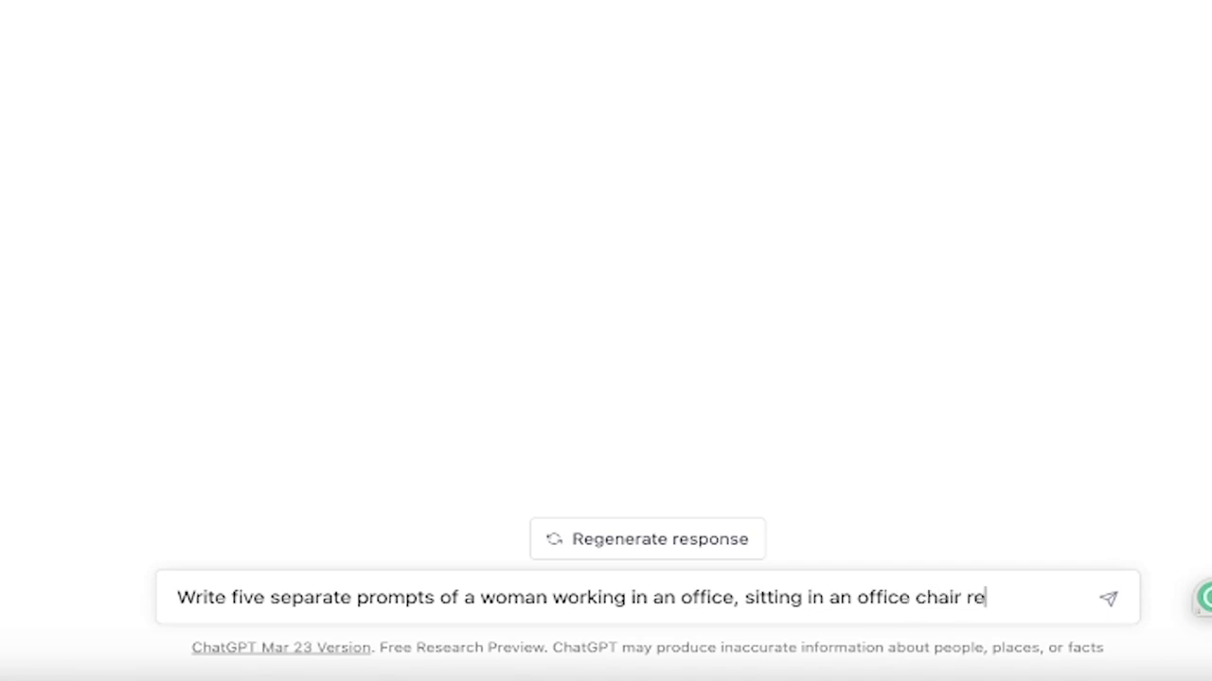
pyautogui.write('ading a tablet')
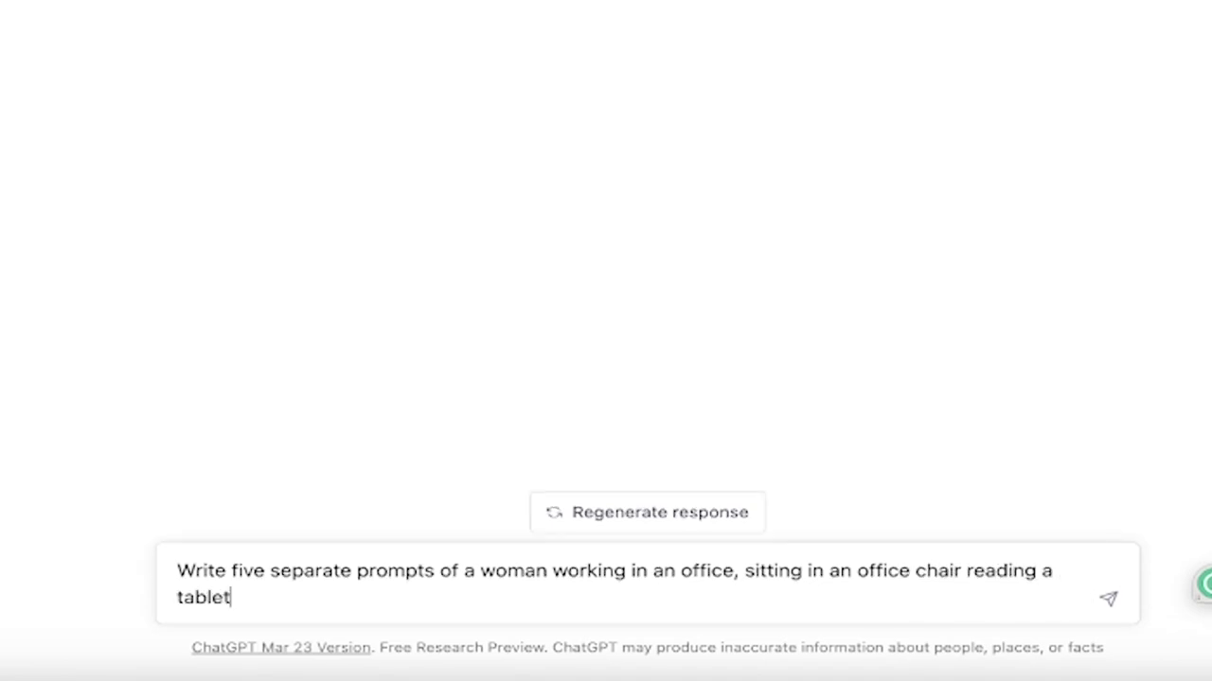
pyautogui.press('Return')
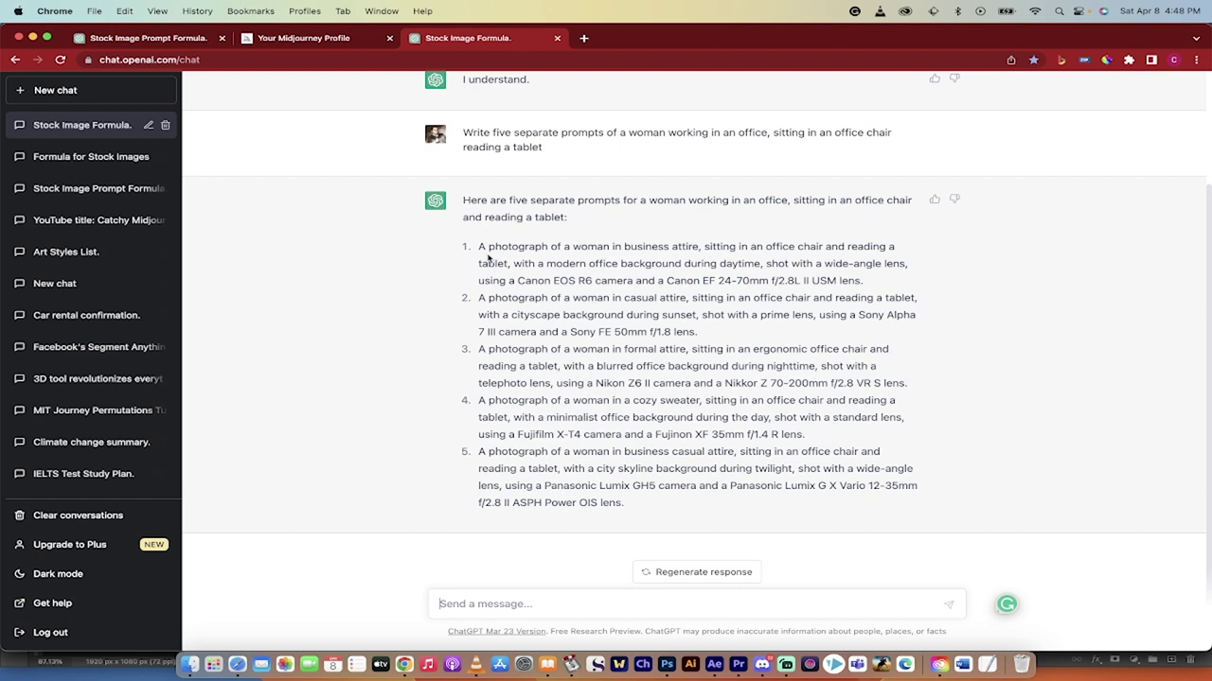
# Select generated prompt 1, the Canon EOS R6 office-woman scene, for copying
pyautogui.moveTo(479, 248)
pyautogui.mouseDown()
pyautogui.moveTo(534, 264)
pyautogui.moveTo(812, 257)
pyautogui.moveTo(862, 279)
pyautogui.mouseUp()
pyautogui.press('super+c')
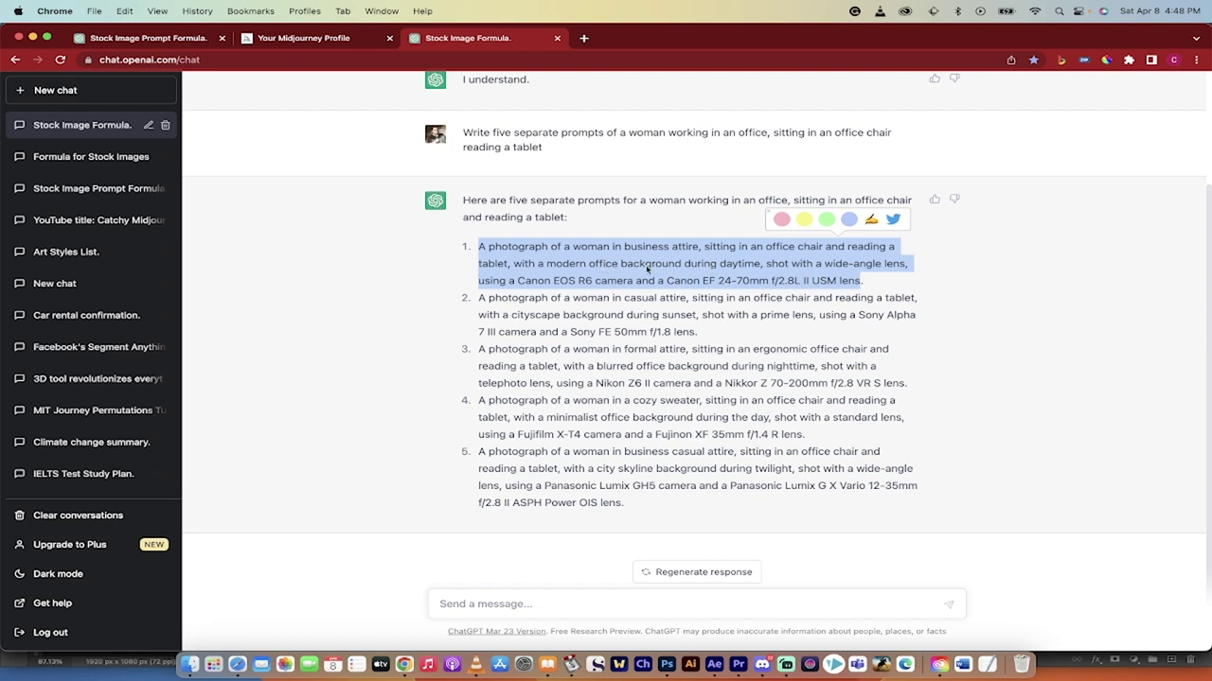
pyautogui.scroll(2, 647, 270)
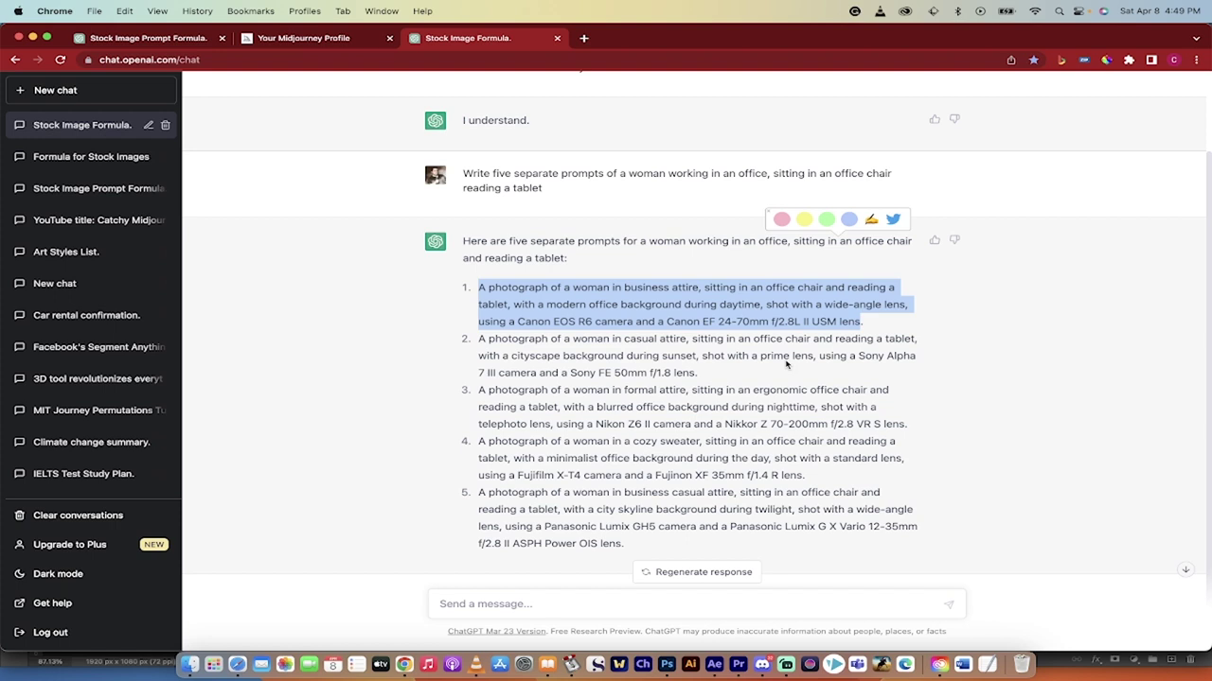
pyautogui.scroll(2, 708, 354)
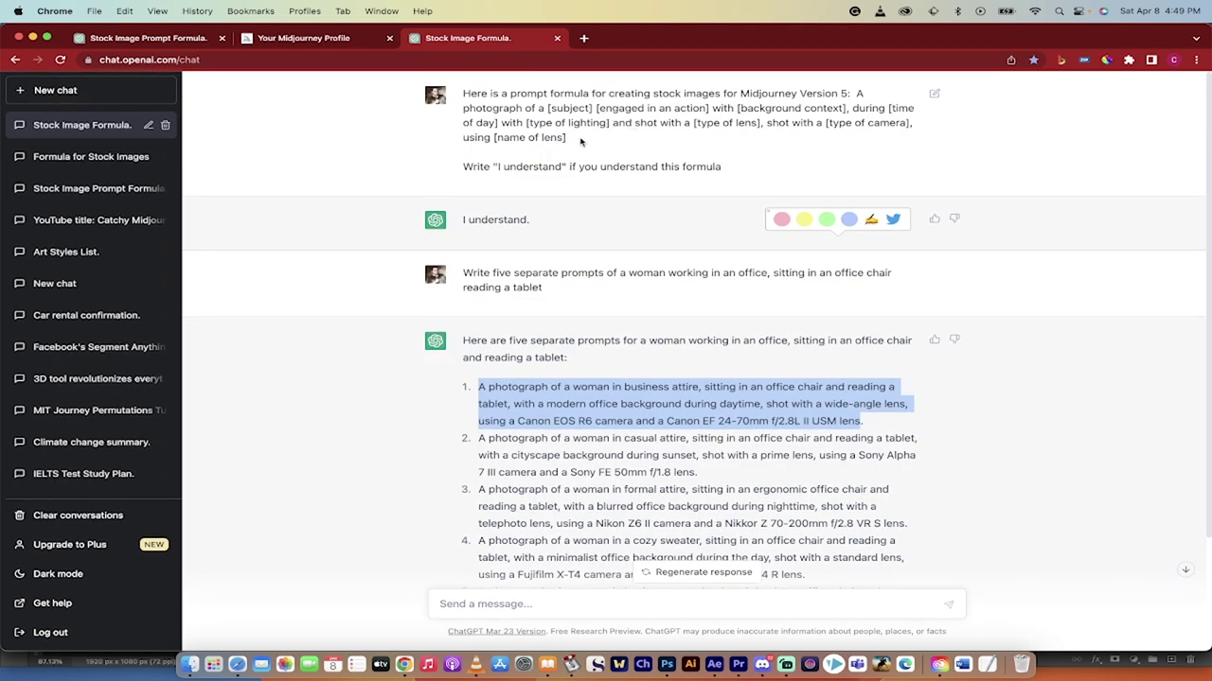
pyautogui.scroll(-3, 672, 427)
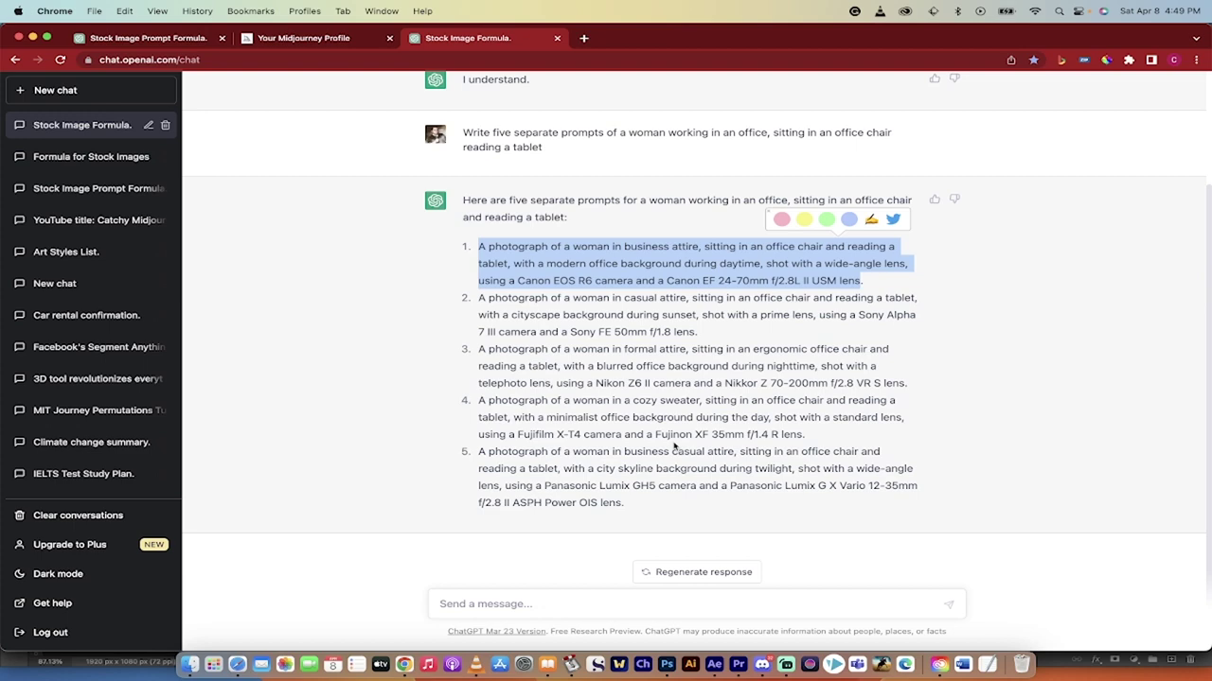
# In the Midjourney Bot DM, submit the first prompt with /imagine
pyautogui.click(763, 667)
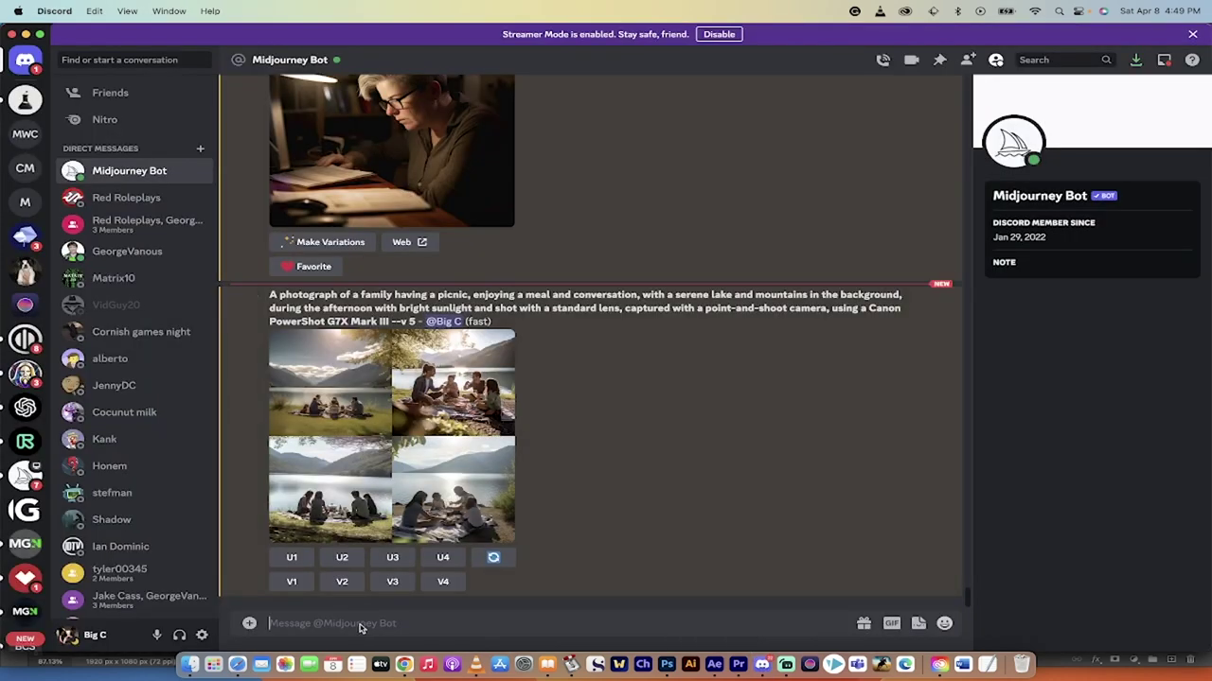
pyautogui.write('/imagine')
pyautogui.press('Tab')
pyautogui.press('super+v')
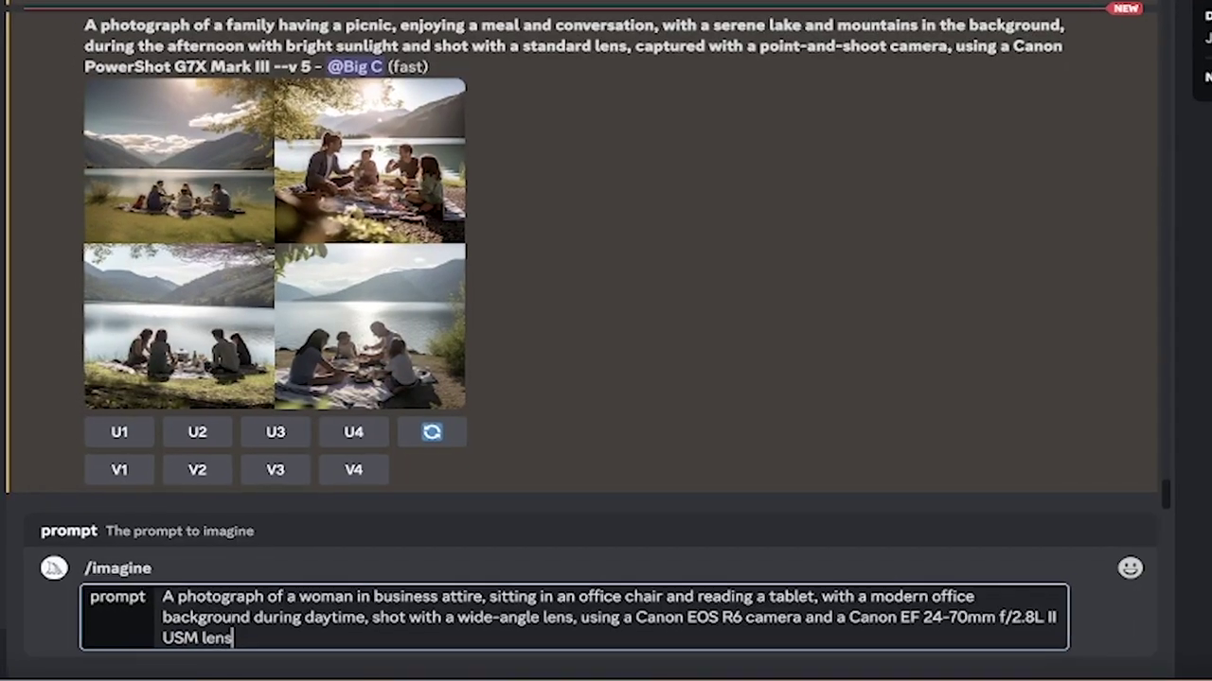
pyautogui.press('Return')
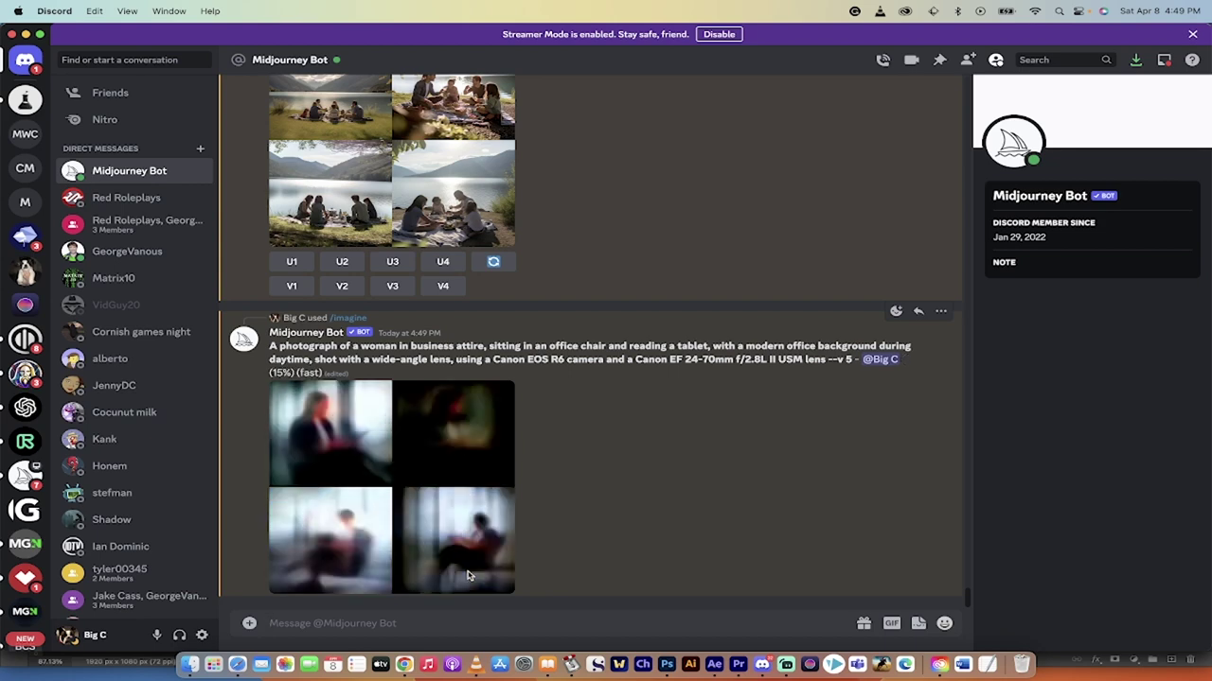
# Back in ChatGPT, select generated prompt 2, the casual-attire sunset cityscape scene
pyautogui.press('super+Tab')
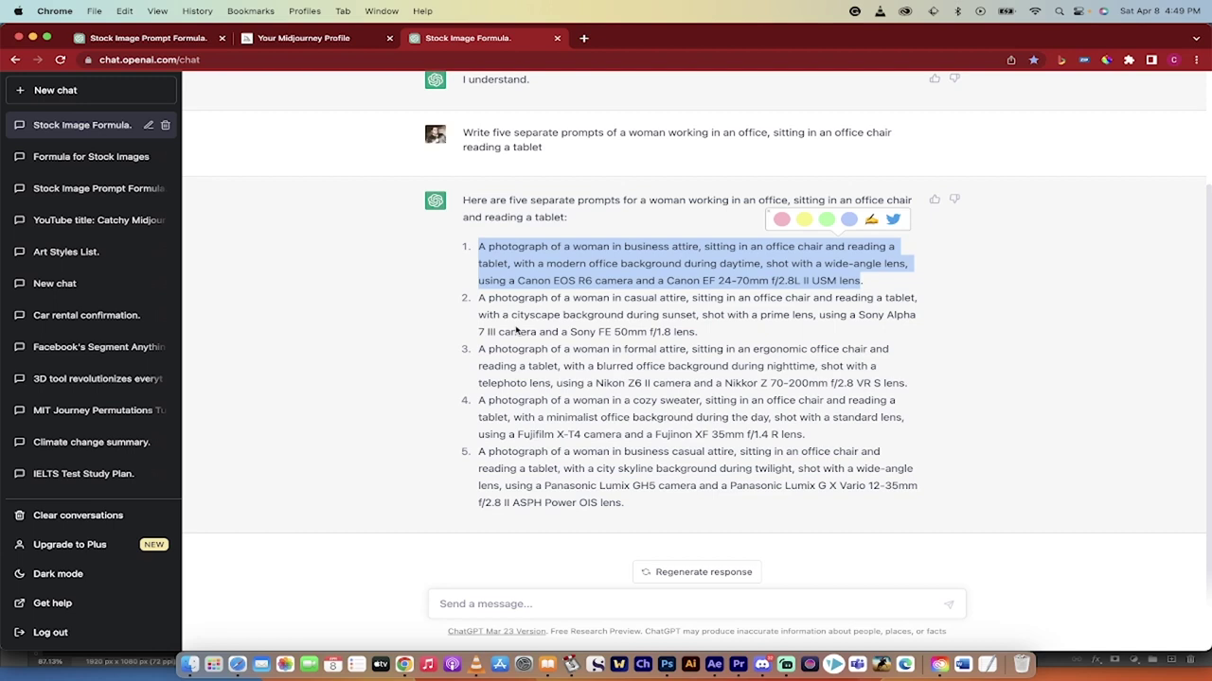
pyautogui.click(489, 300)
pyautogui.moveTo(479, 300); pyautogui.dragTo(700, 333)
pyautogui.press('super+c')
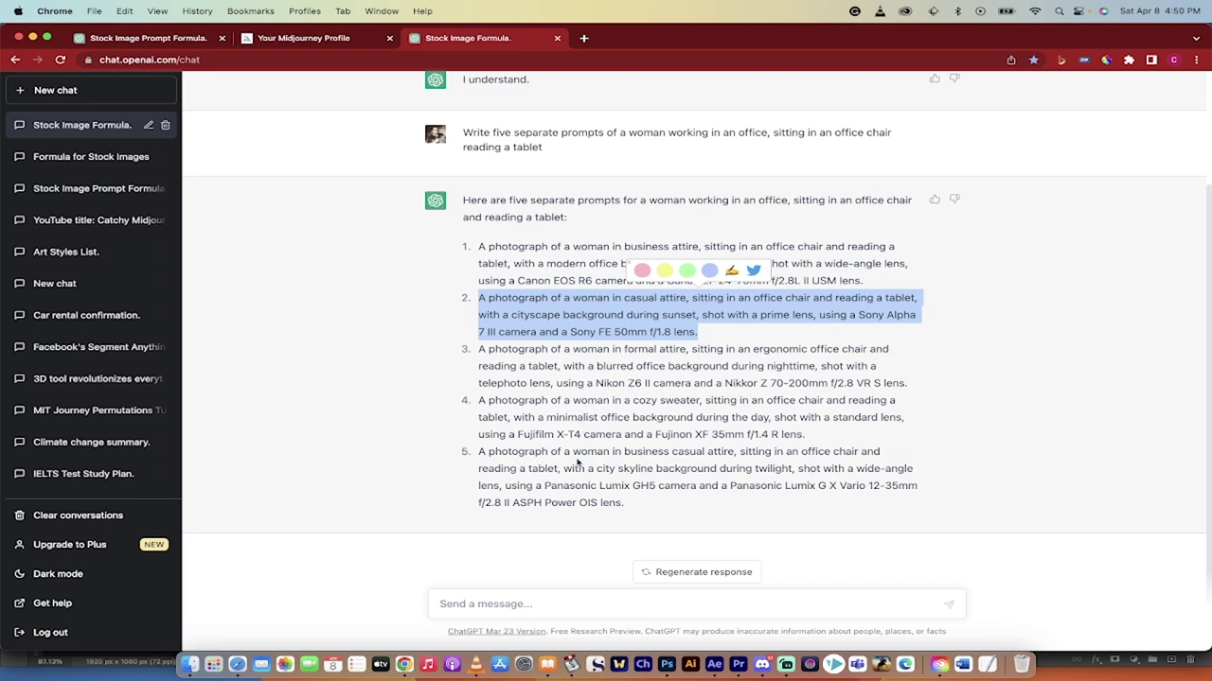
# Submit the second prompt to Midjourney Bot with /imagine
pyautogui.press('super+Tab')
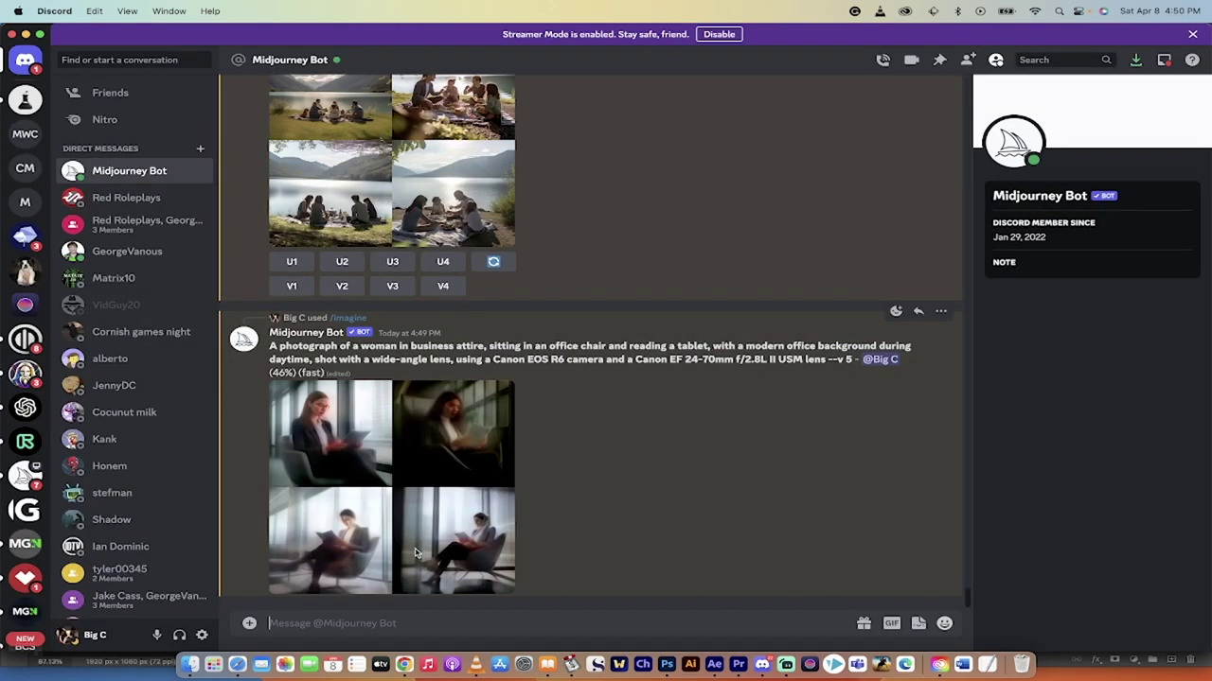
pyautogui.write('/imagine')
pyautogui.press('Tab')
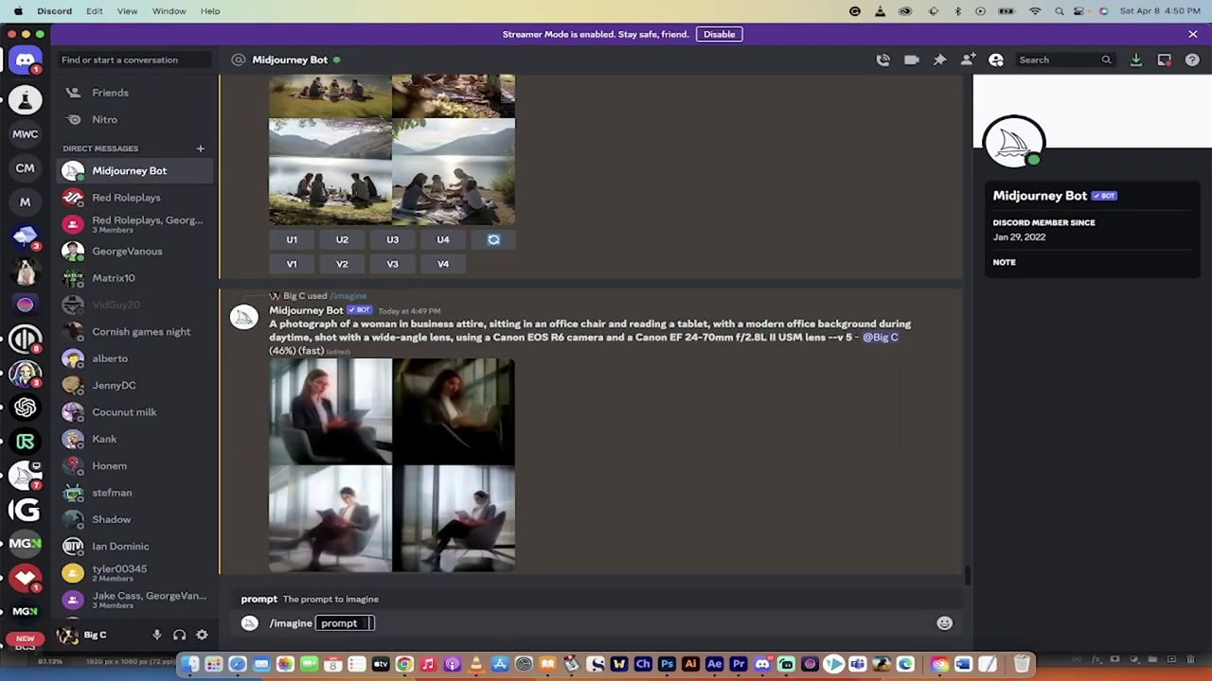
pyautogui.press('super+v')
pyautogui.press('Return')
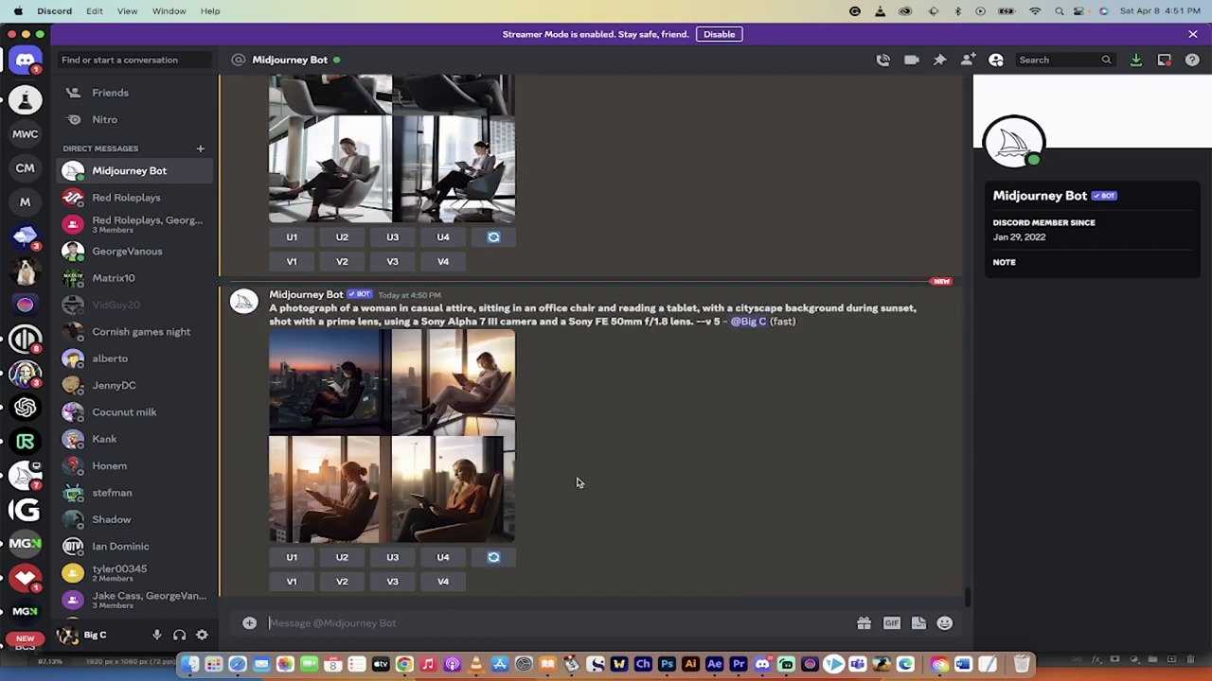
pyautogui.scroll(3, 578, 483)
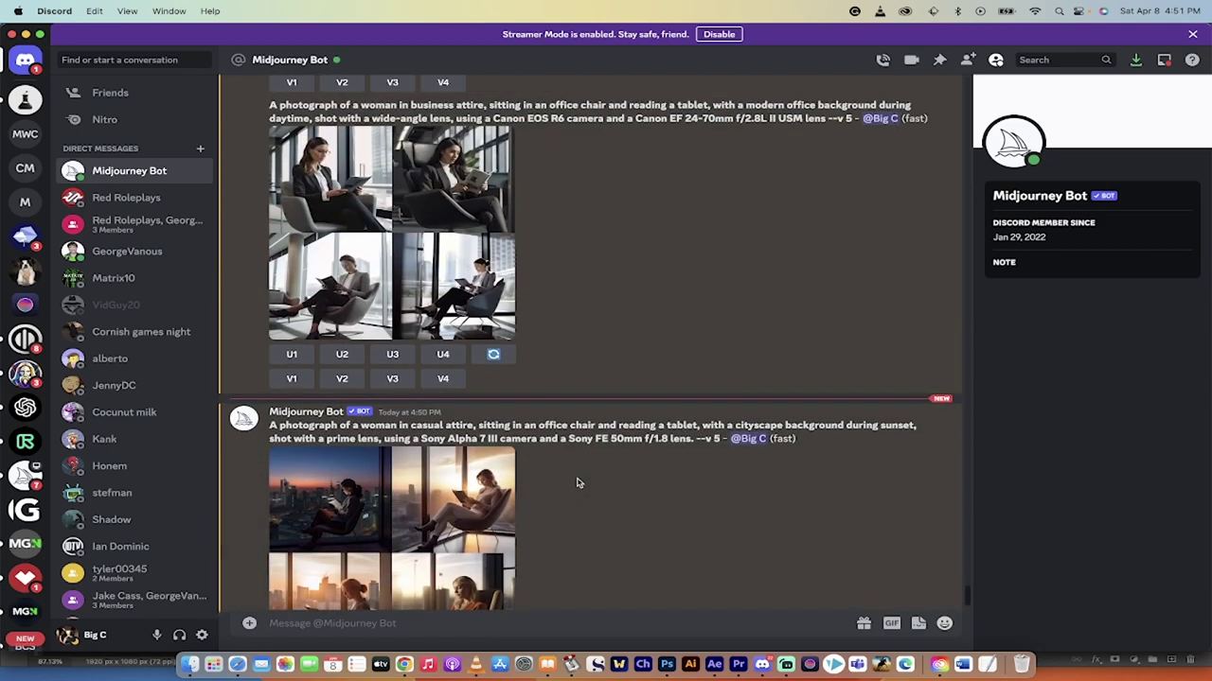
# Preview the business-attire grid, then request upscales U1, U2, U3 and U4
pyautogui.click(457, 314)
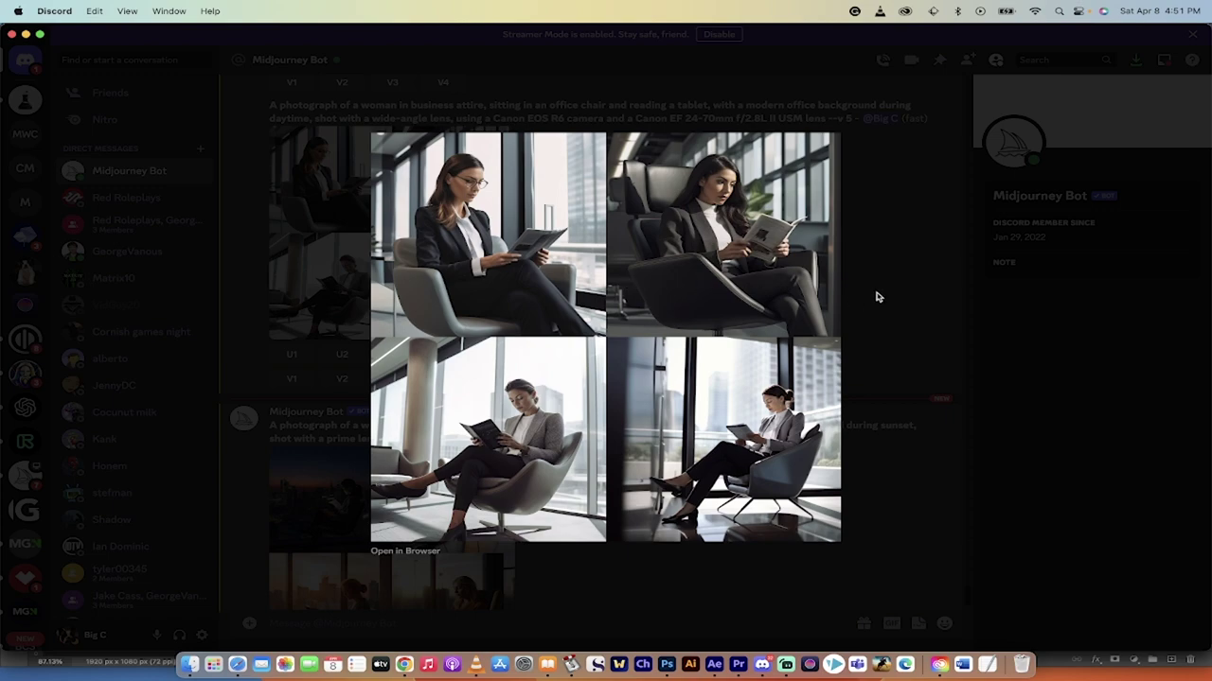
pyautogui.click(876, 295)
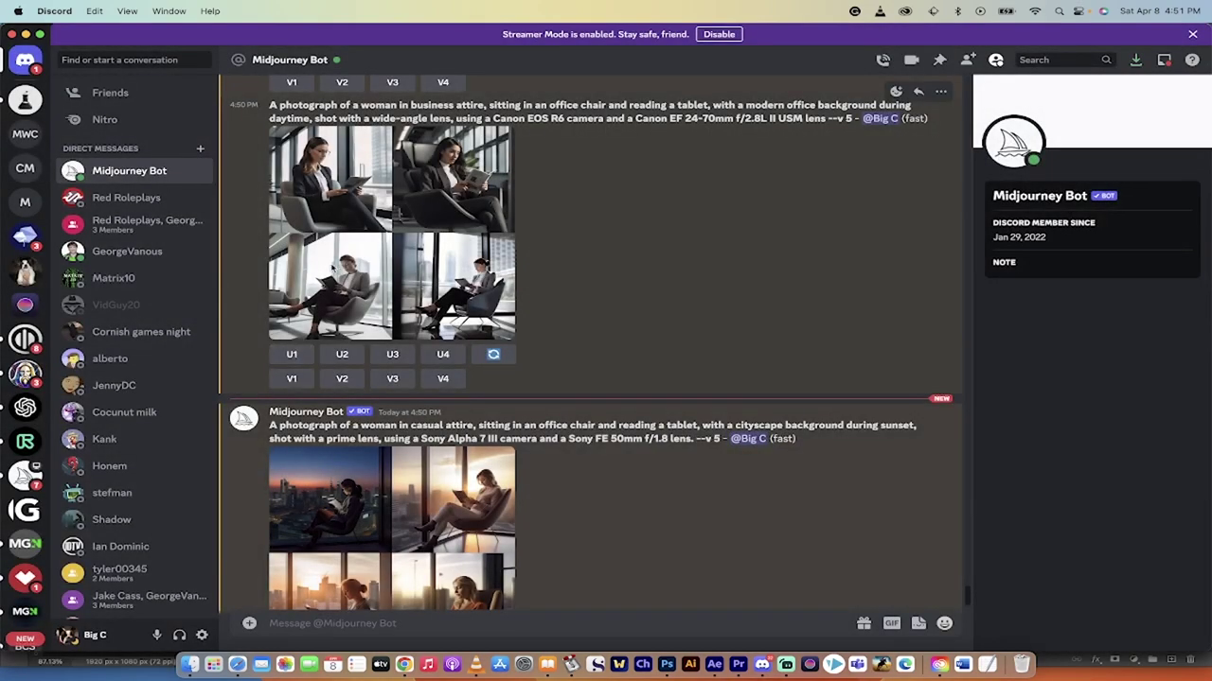
pyautogui.click(292, 355)
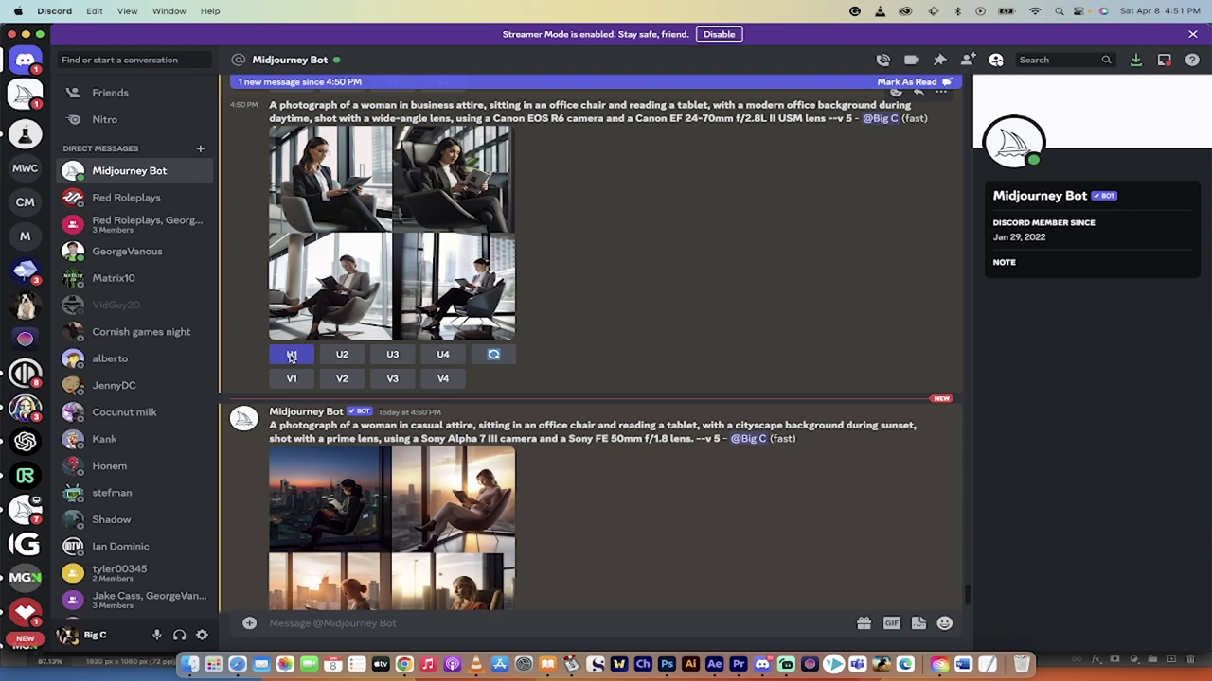
pyautogui.click(341, 355)
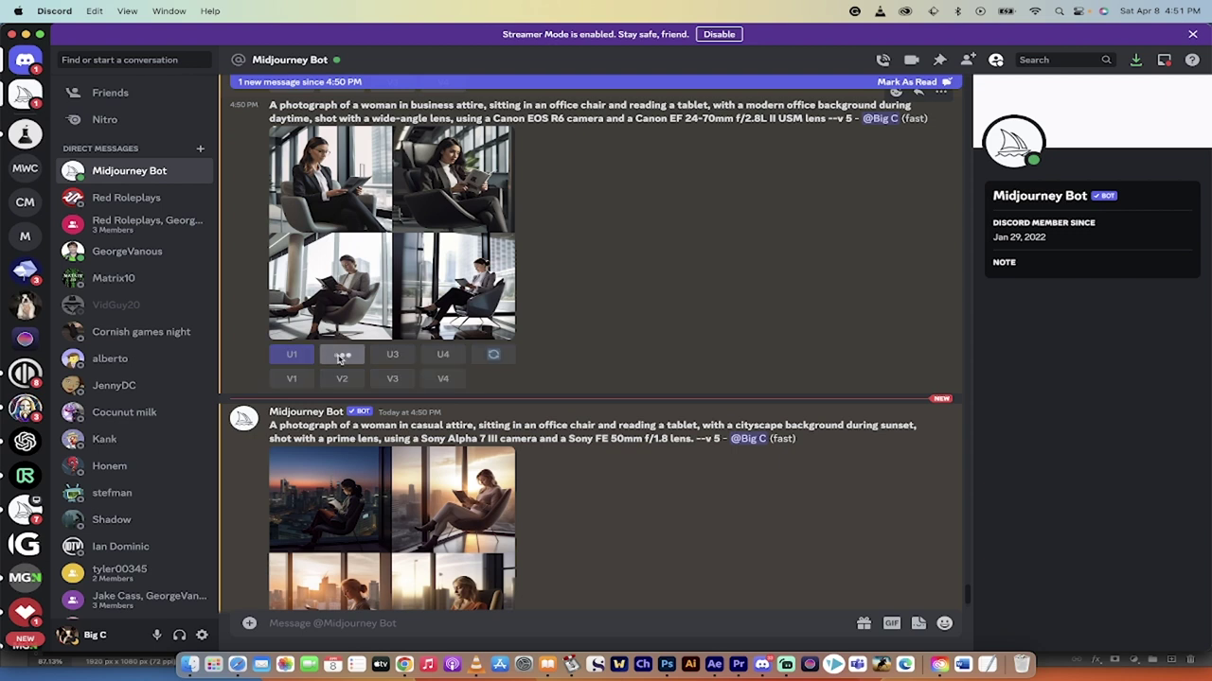
pyautogui.click(393, 356)
pyautogui.click(442, 355)
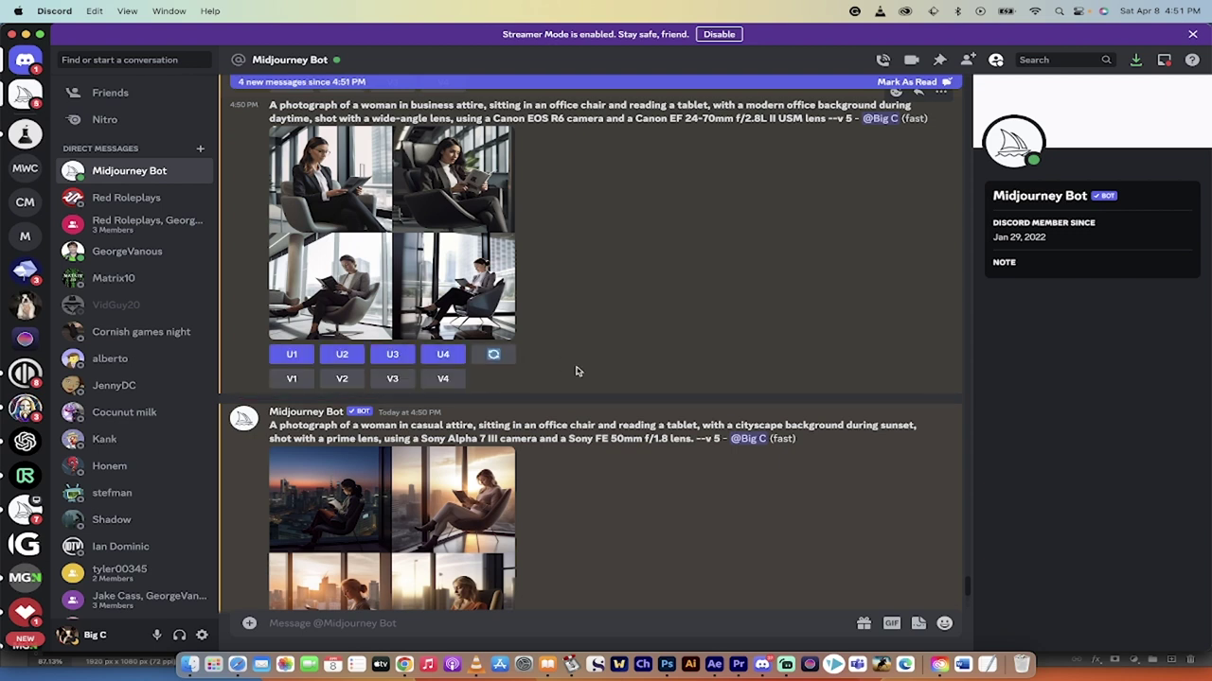
# Open the upscaled business-attire Image #1 and save it with Save Image into Downloads
pyautogui.scroll(-10, 606, 396)
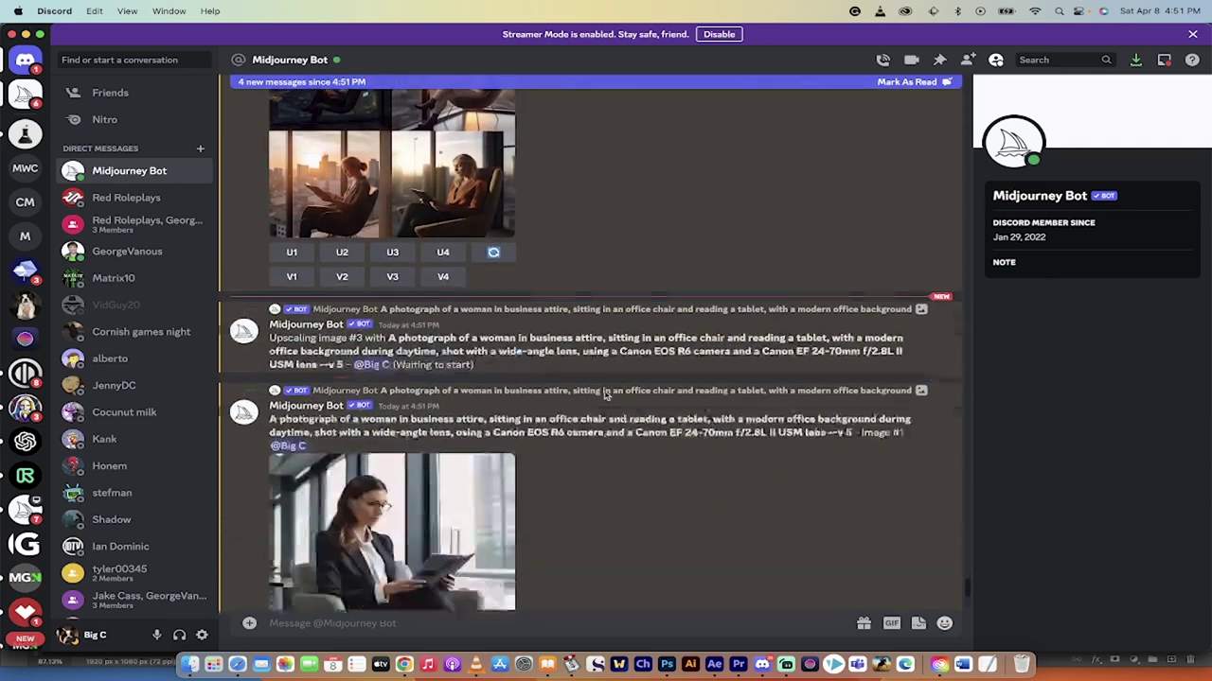
pyautogui.click(522, 382)
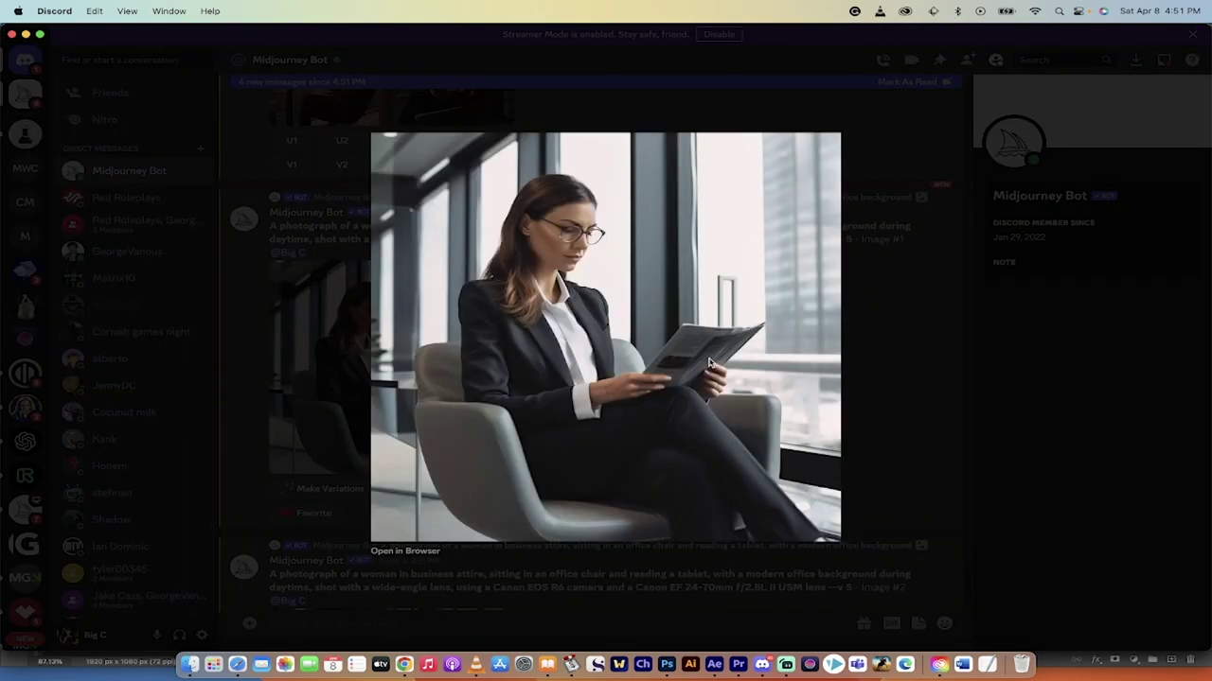
pyautogui.click(346, 326)
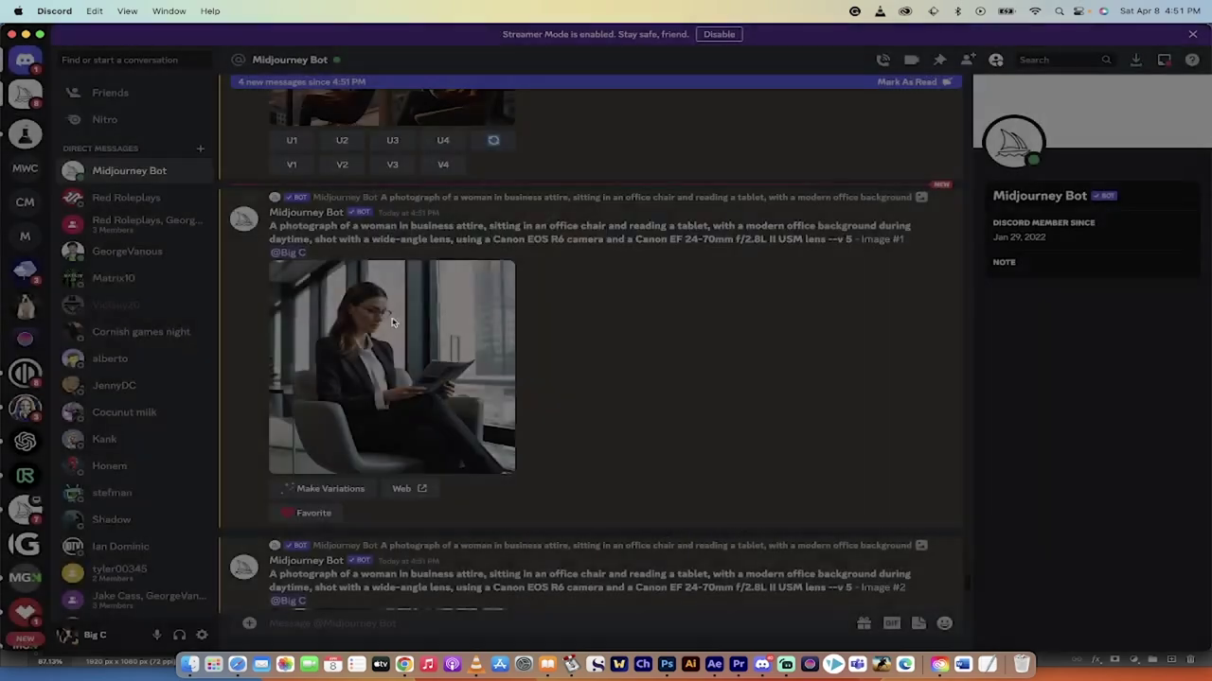
pyautogui.click(452, 372)
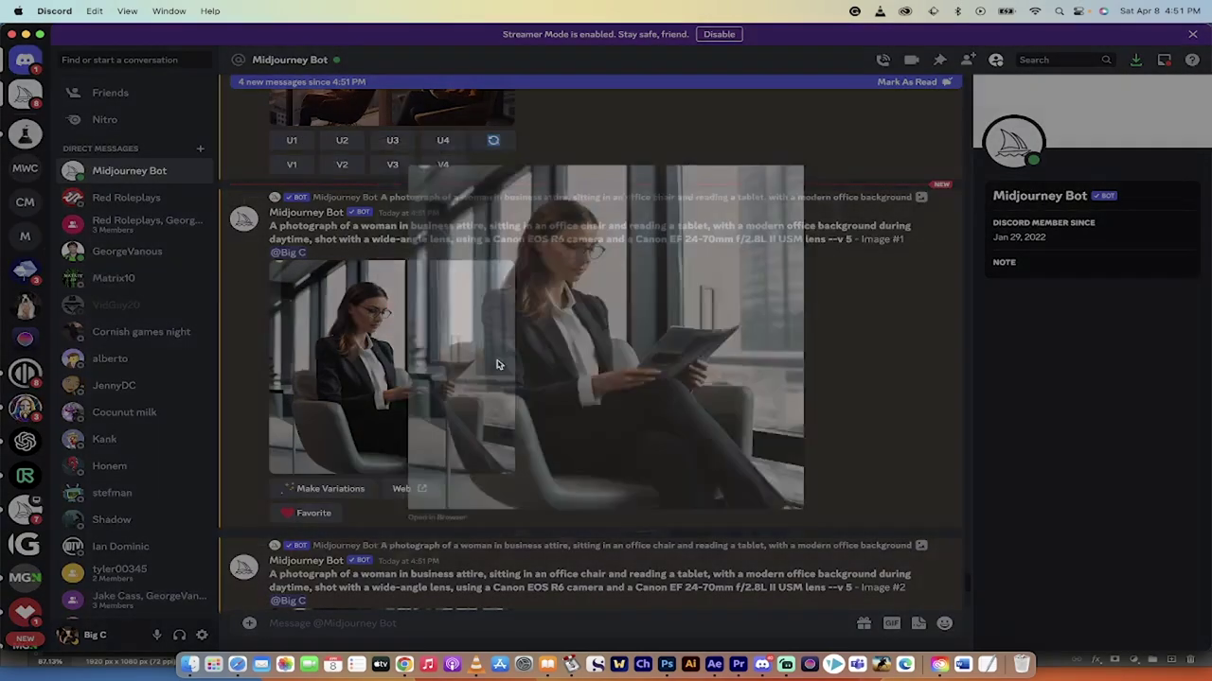
pyautogui.rightClick(626, 338)
pyautogui.click(656, 392)
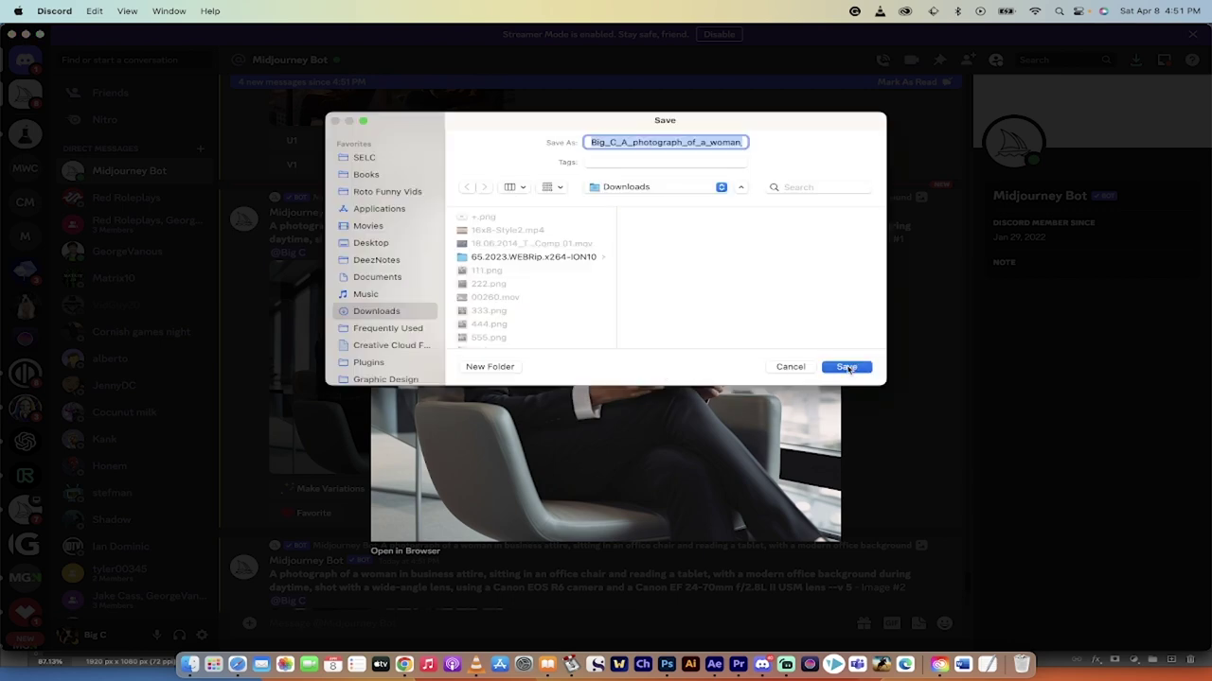
pyautogui.click(847, 366)
pyautogui.click(888, 387)
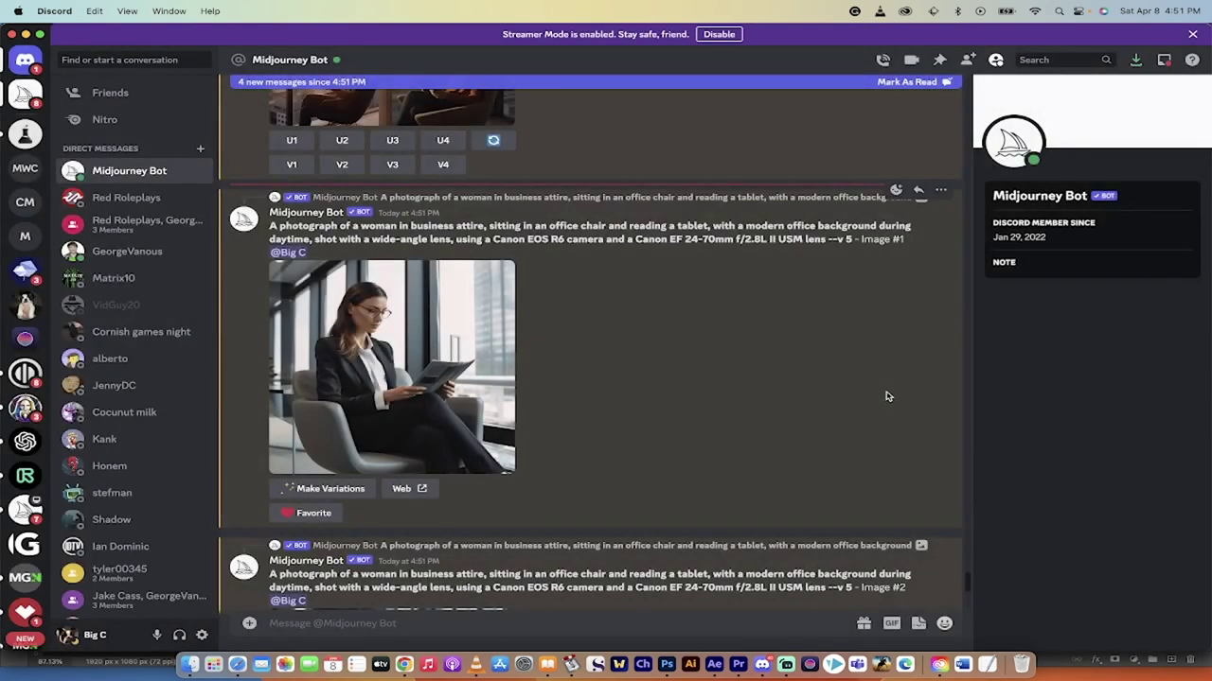
pyautogui.scroll(-5, 691, 402)
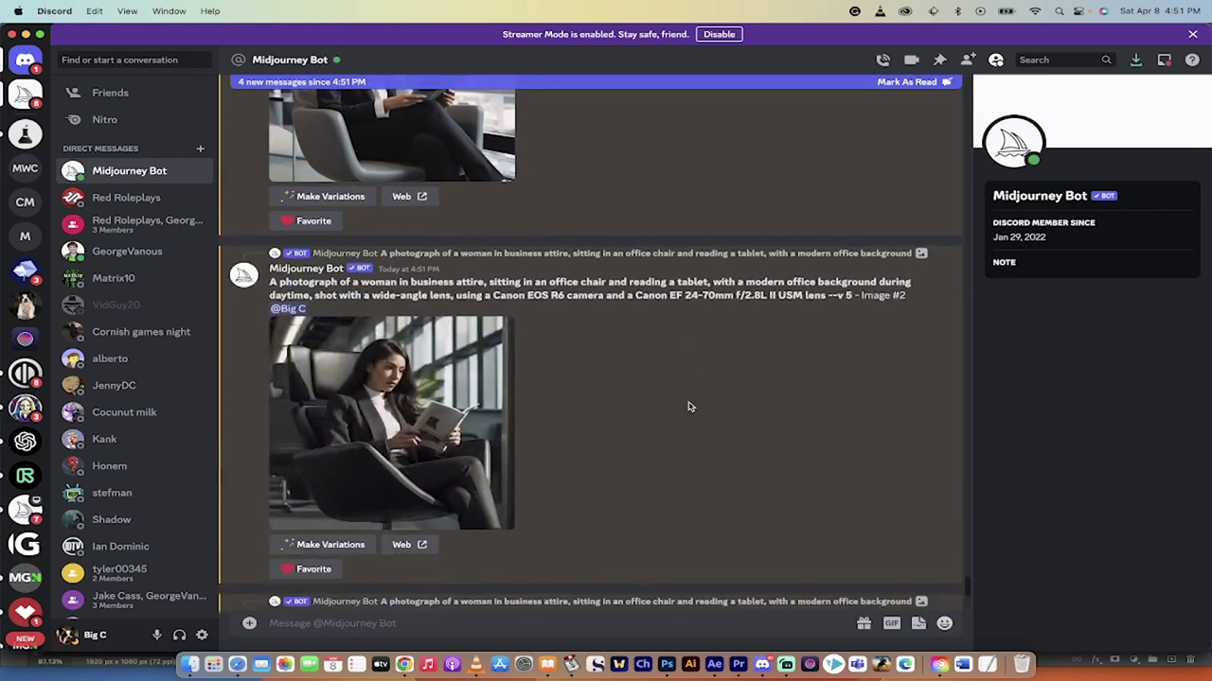
pyautogui.click(464, 303)
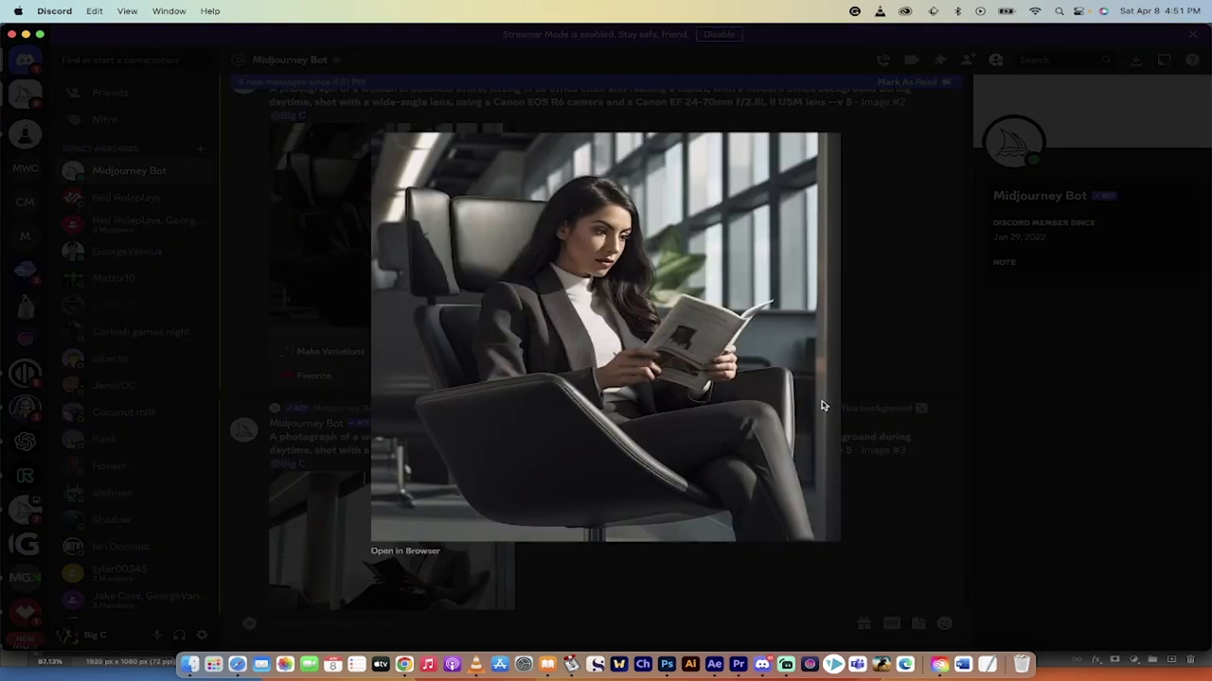
pyautogui.click(860, 407)
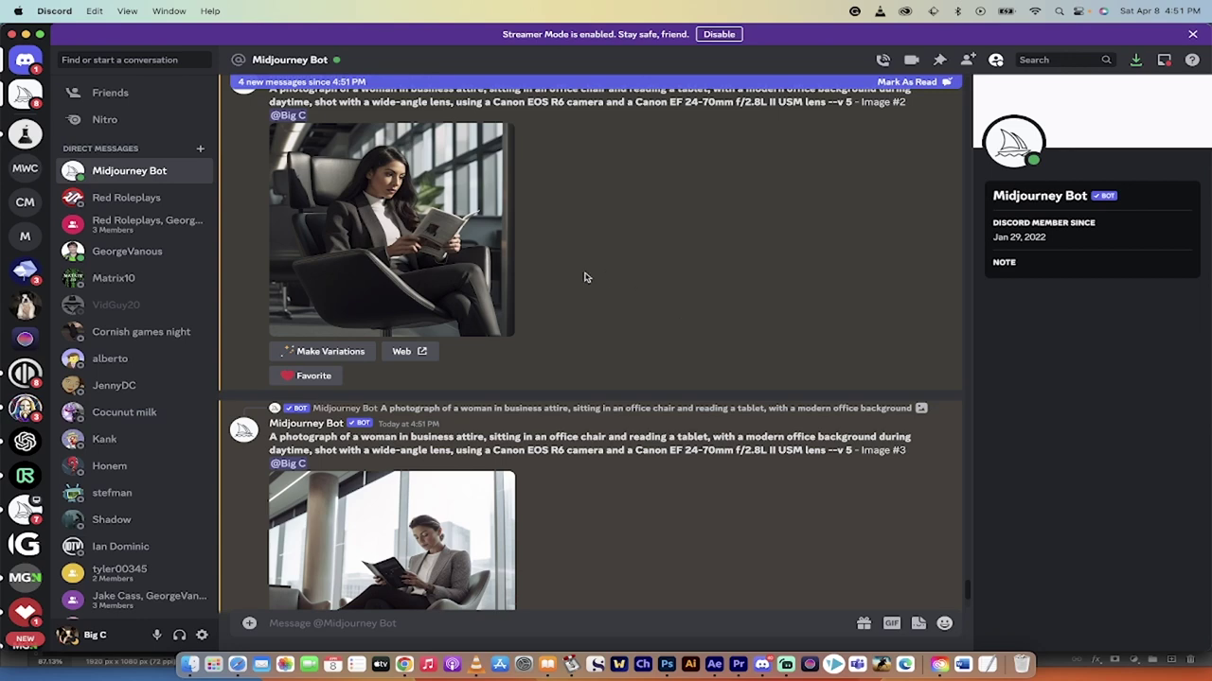
pyautogui.scroll(-5, 577, 250)
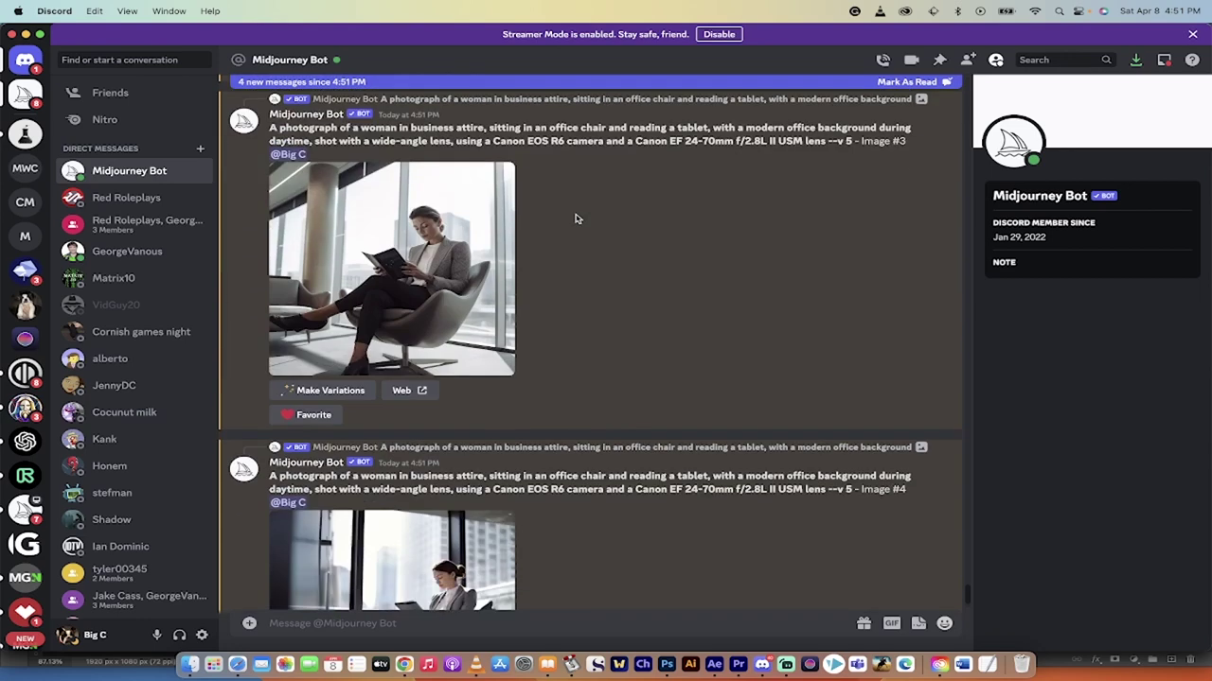
pyautogui.click(460, 295)
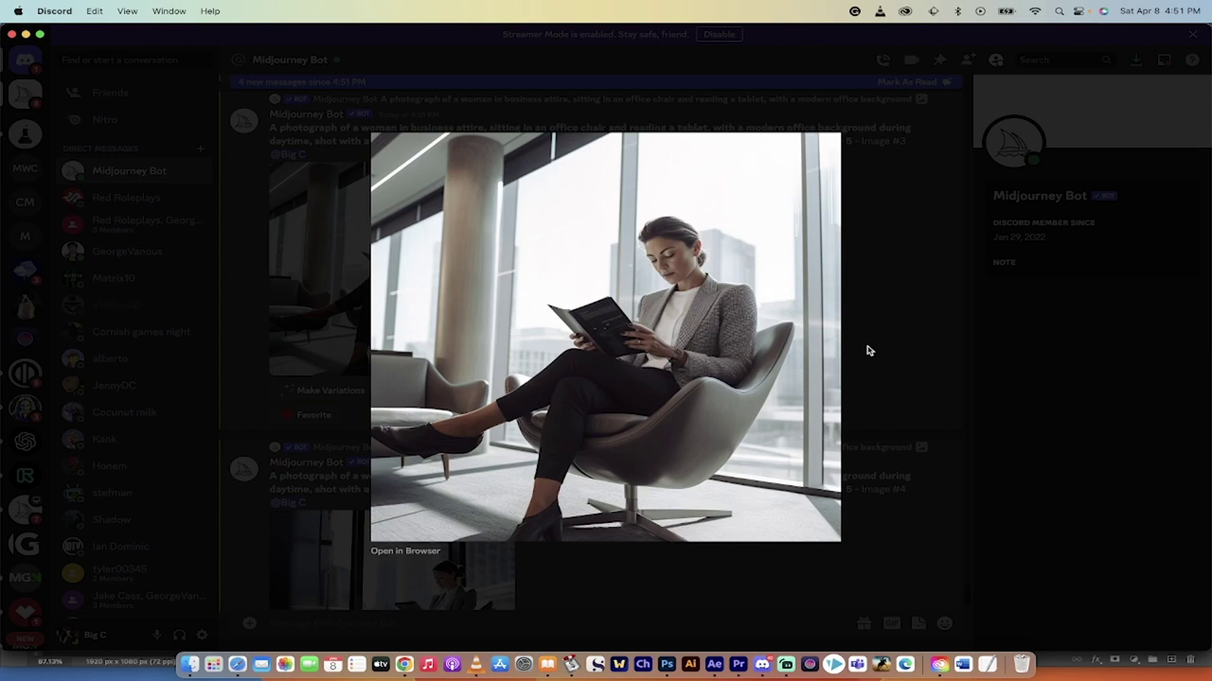
pyautogui.click(873, 342)
pyautogui.scroll(-3, 527, 338)
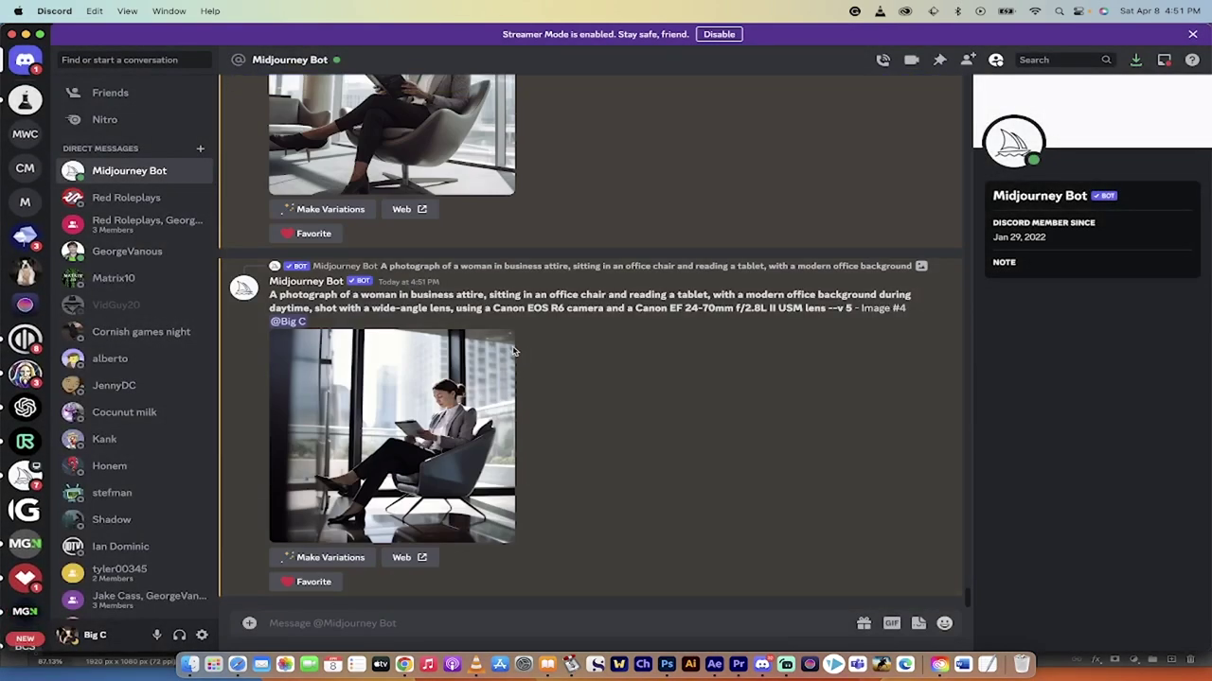
pyautogui.scroll(10, 514, 351)
pyautogui.click(454, 305)
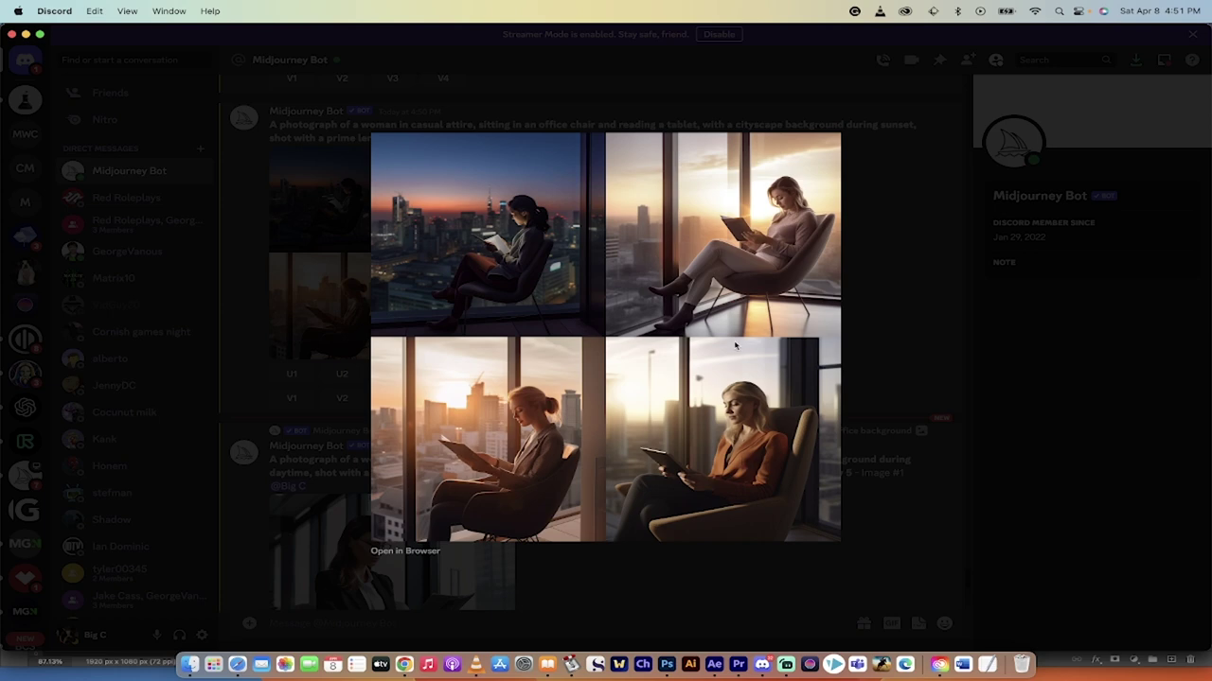
# Upscale the fourth sunset image with U4 and preview the resulting Image #4
pyautogui.click(880, 420)
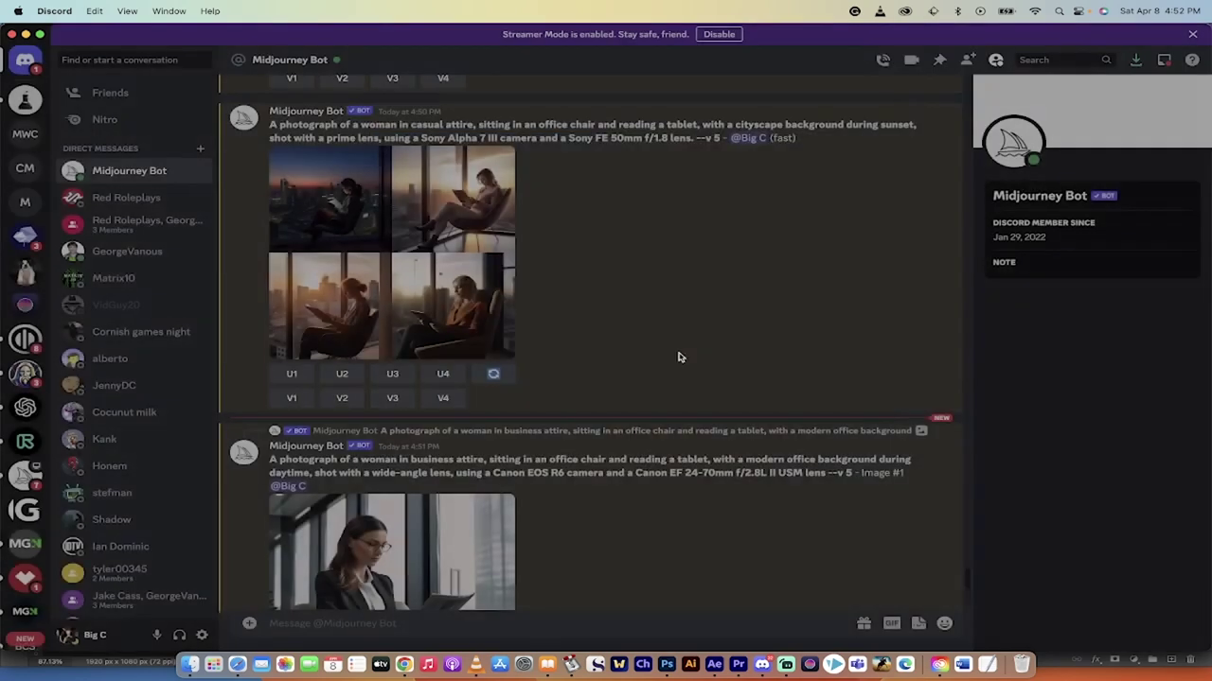
pyautogui.click(447, 375)
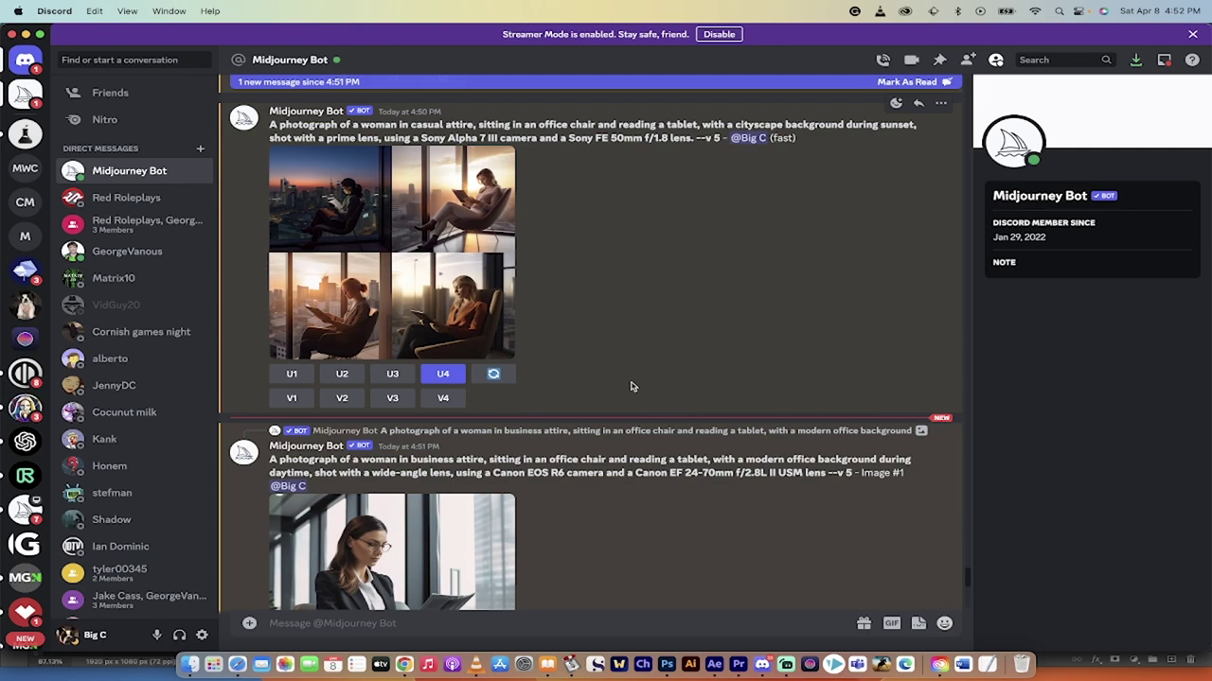
pyautogui.scroll(-10, 633, 386)
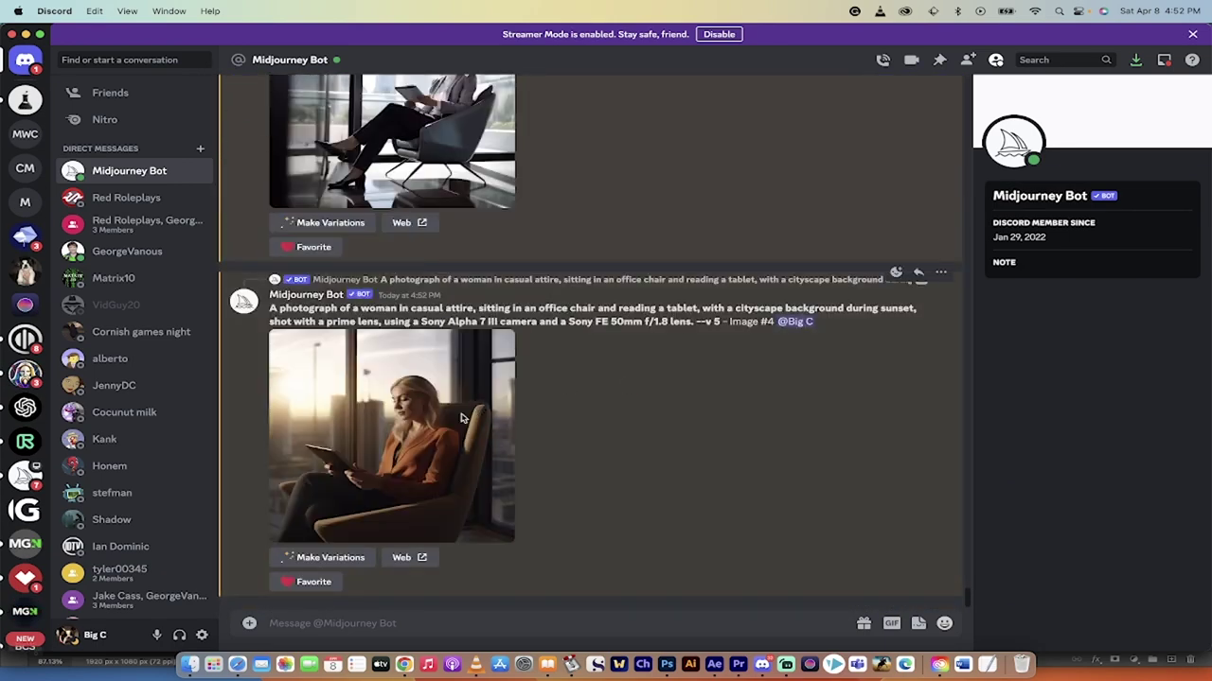
pyautogui.click(463, 418)
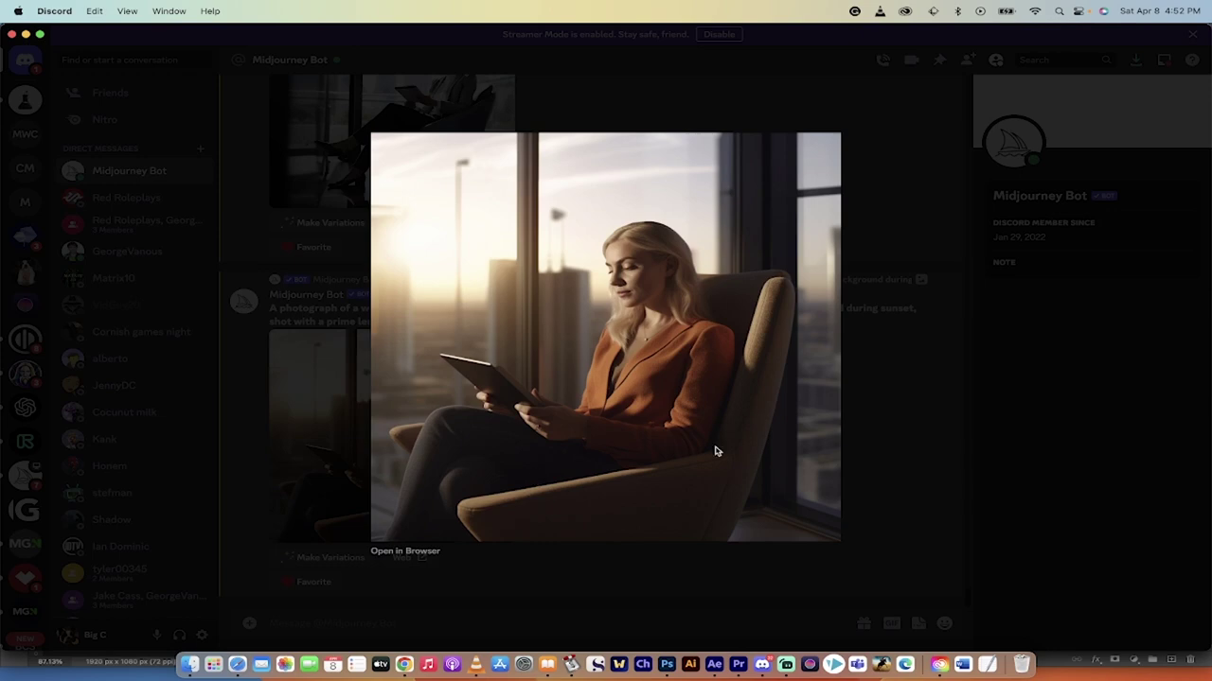
pyautogui.click(891, 428)
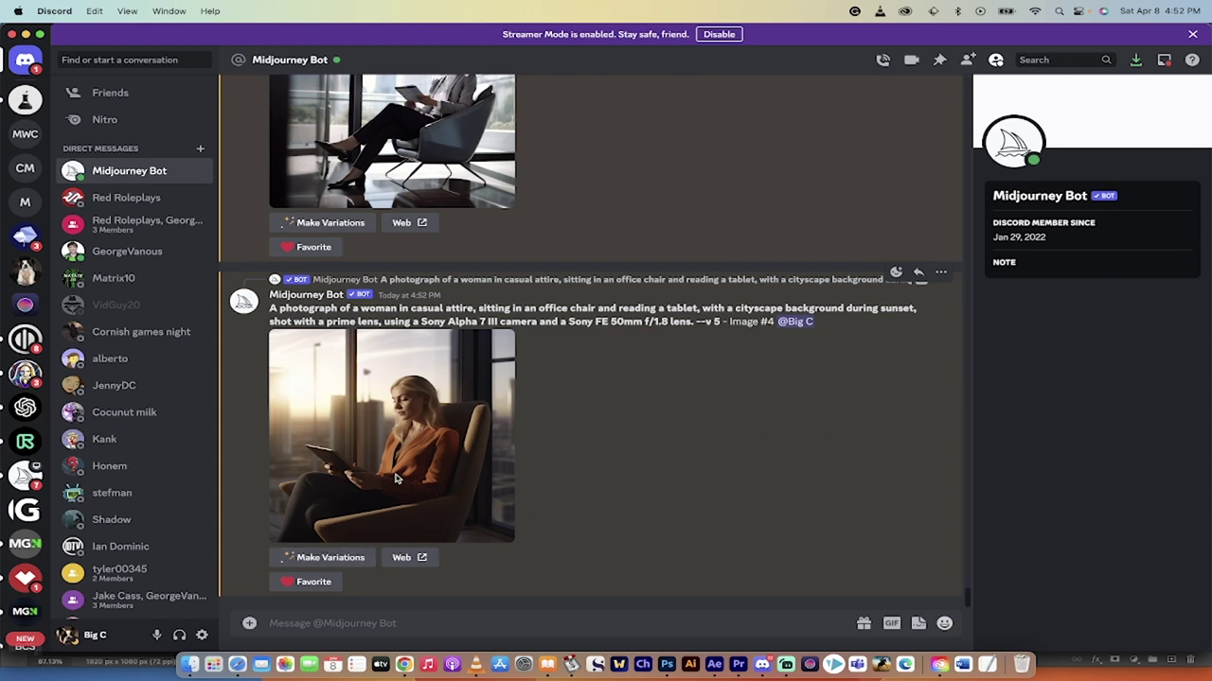
# Remix sunset Image #4, changing 'sunset' to 'sunrise' and f/1.8 to f/2.8 in the prompt
pyautogui.click(350, 559)
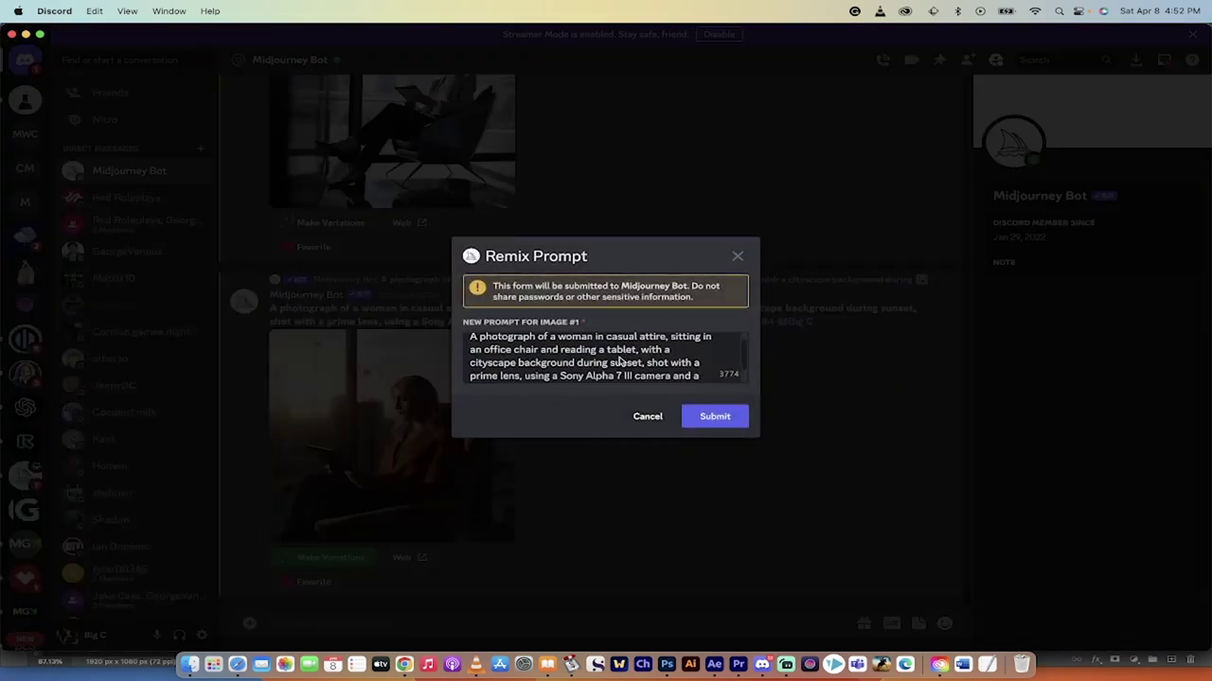
pyautogui.scroll(-2, 571, 365)
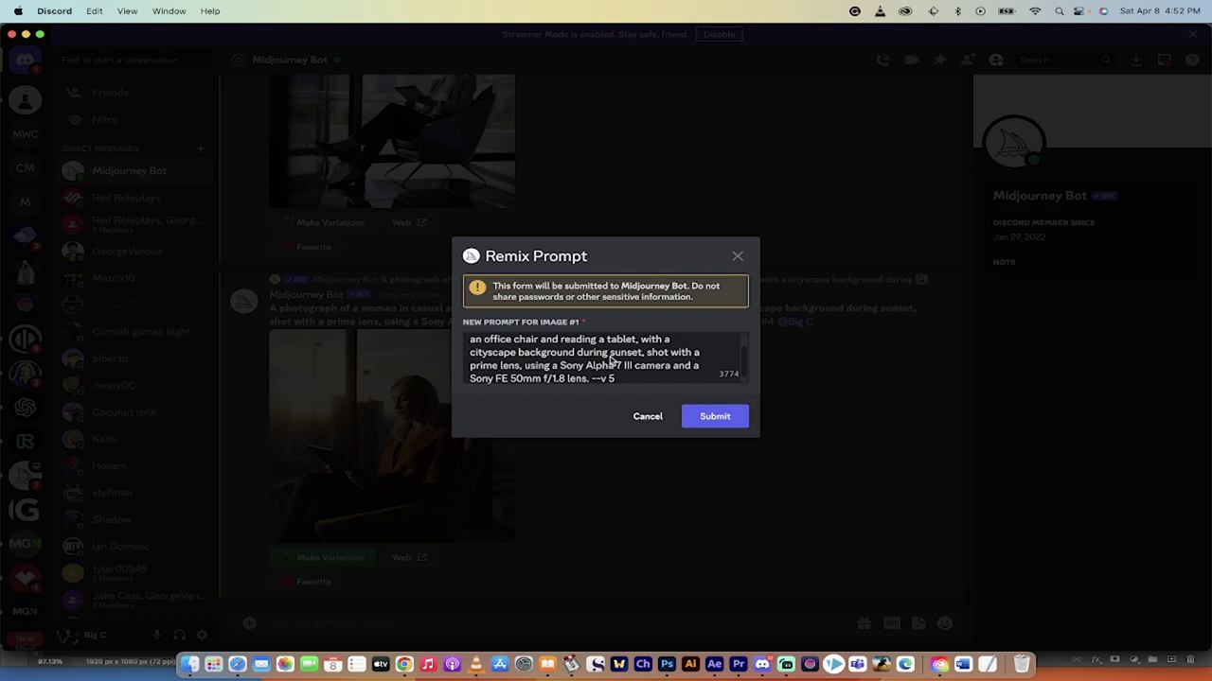
pyautogui.moveTo(611, 357); pyautogui.dragTo(640, 357)
pyautogui.write('sunrise')
pyautogui.scroll(-1, 636, 357)
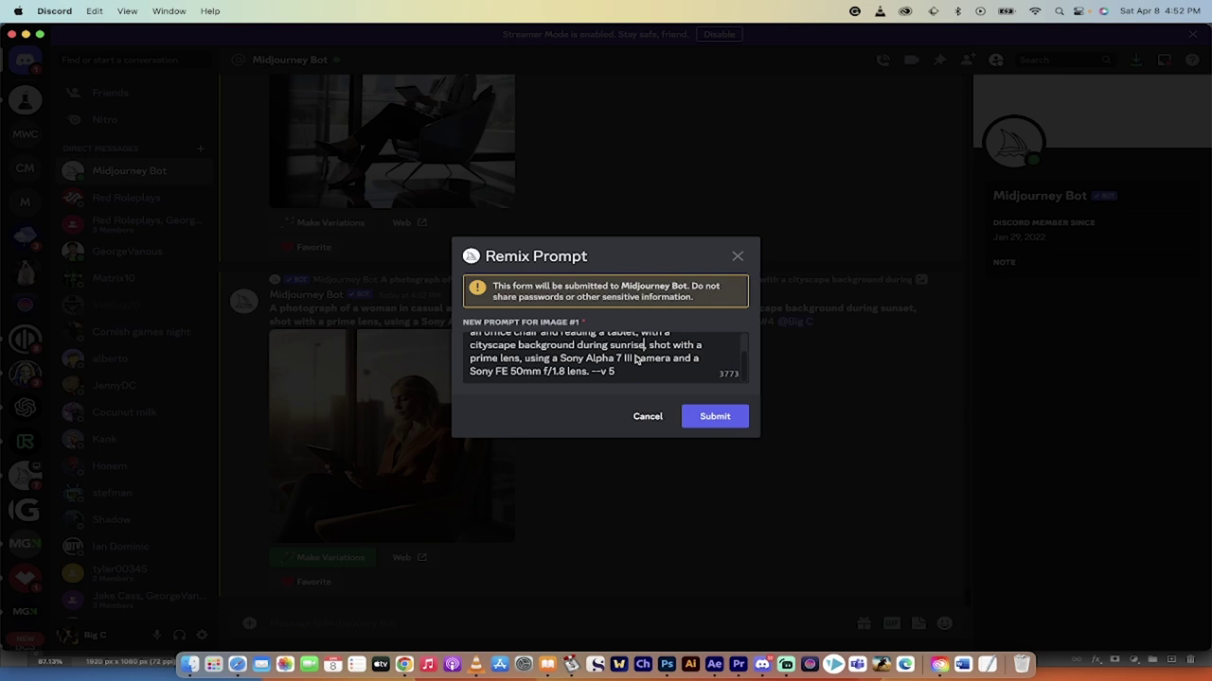
pyautogui.click(555, 373)
pyautogui.press('BackSpace')
pyautogui.write('2')
pyautogui.click(715, 419)
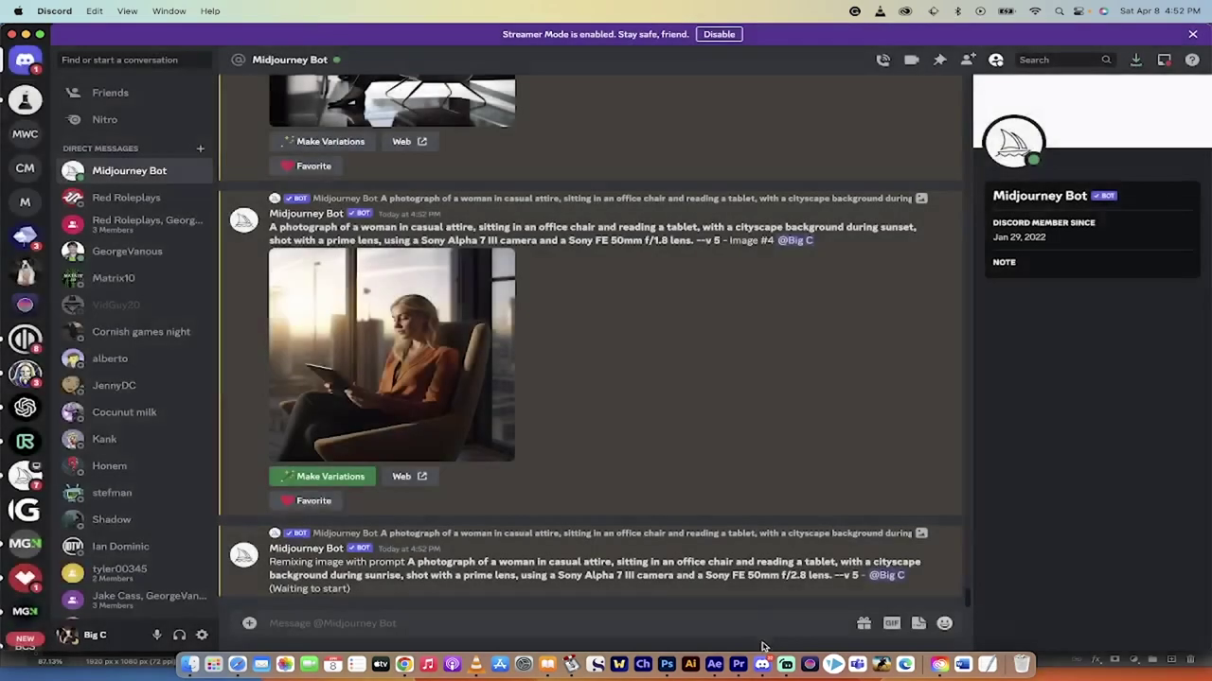